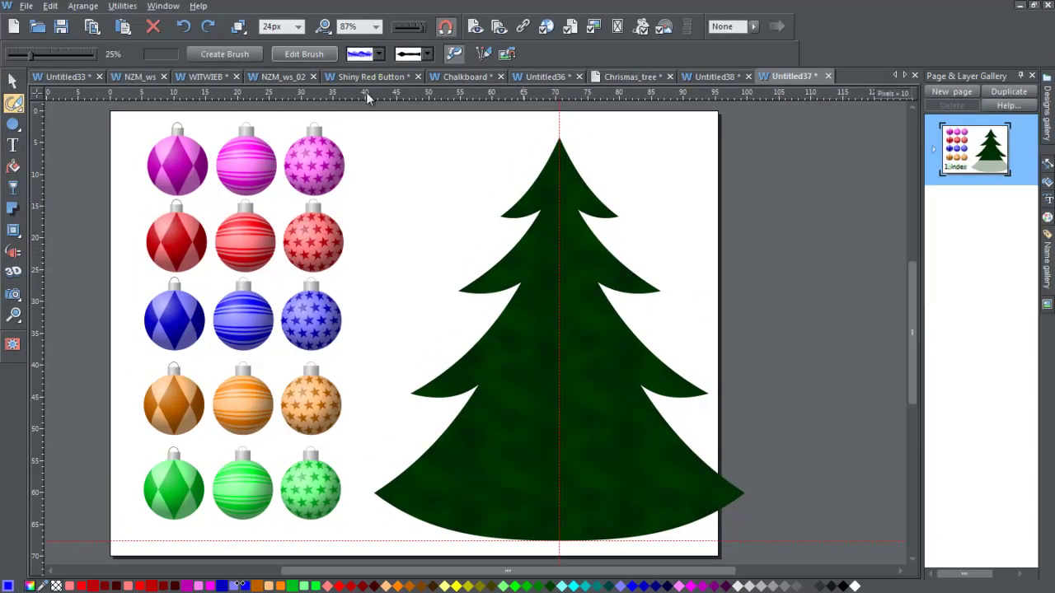
- Create a true colour + alpha PNG bitmap copy of the light blue bar above the page
left_click_drag(915, 300, 914, 264)
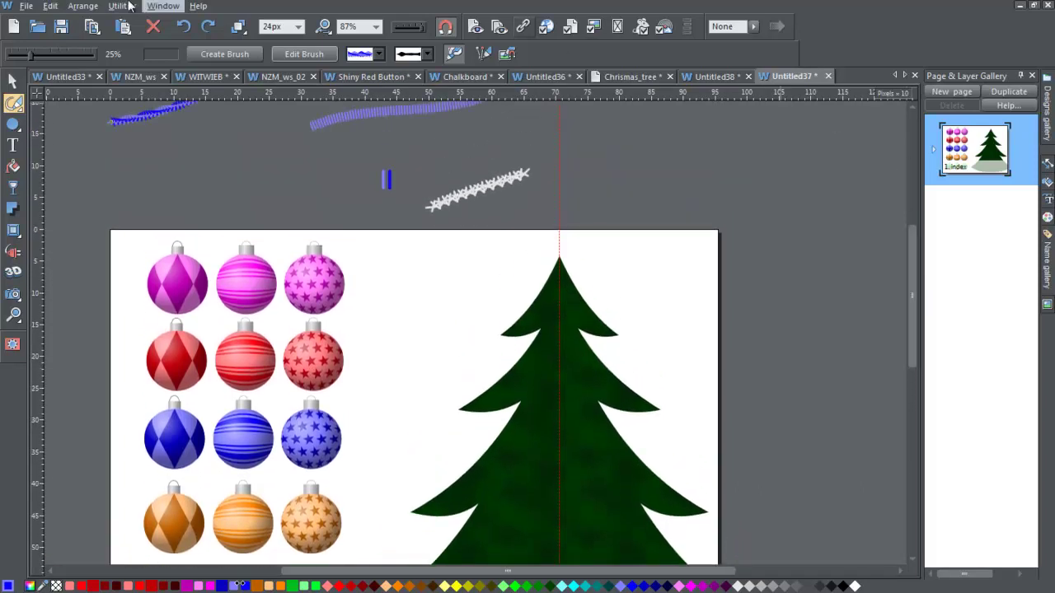
left_click(14, 80)
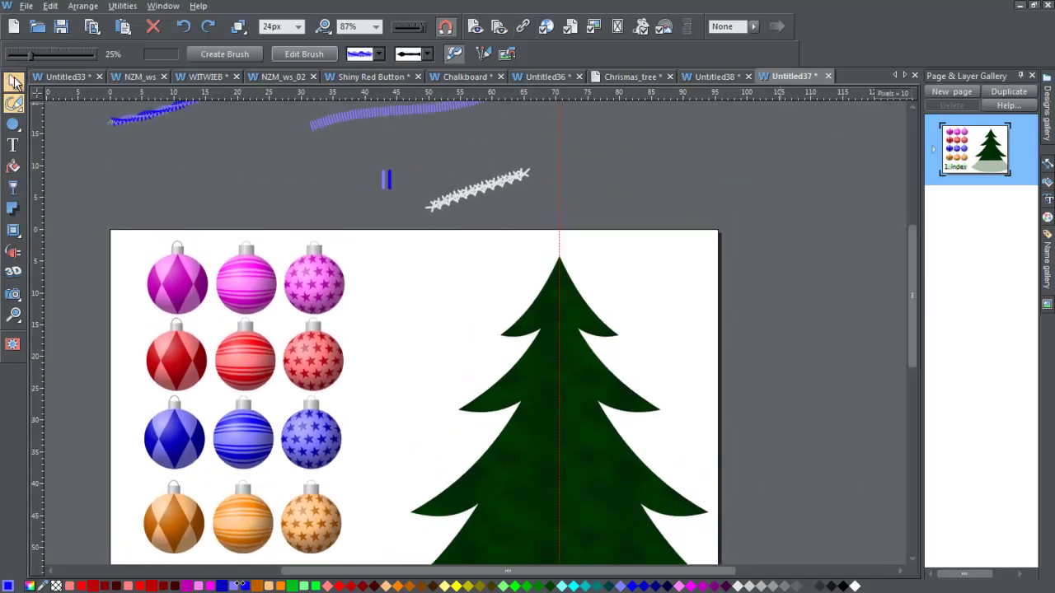
left_click(384, 180)
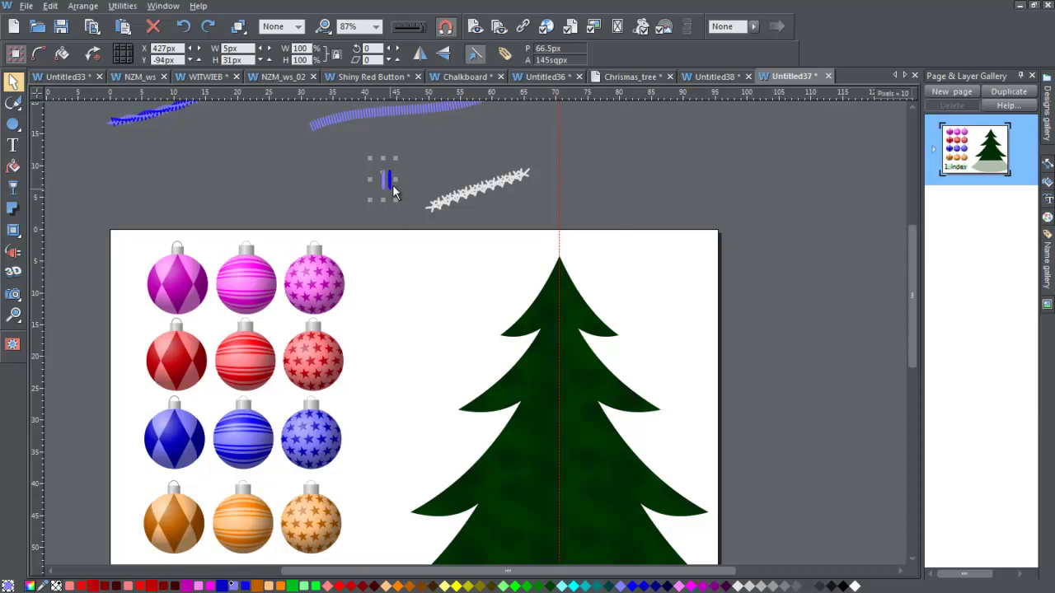
left_click_drag(394, 183, 392, 183)
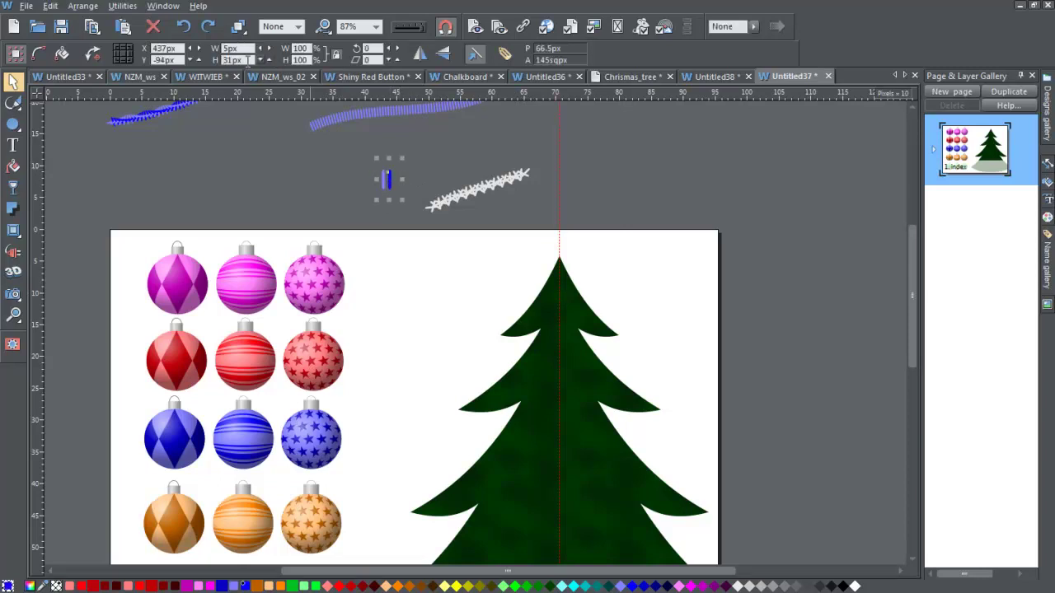
left_click(412, 168)
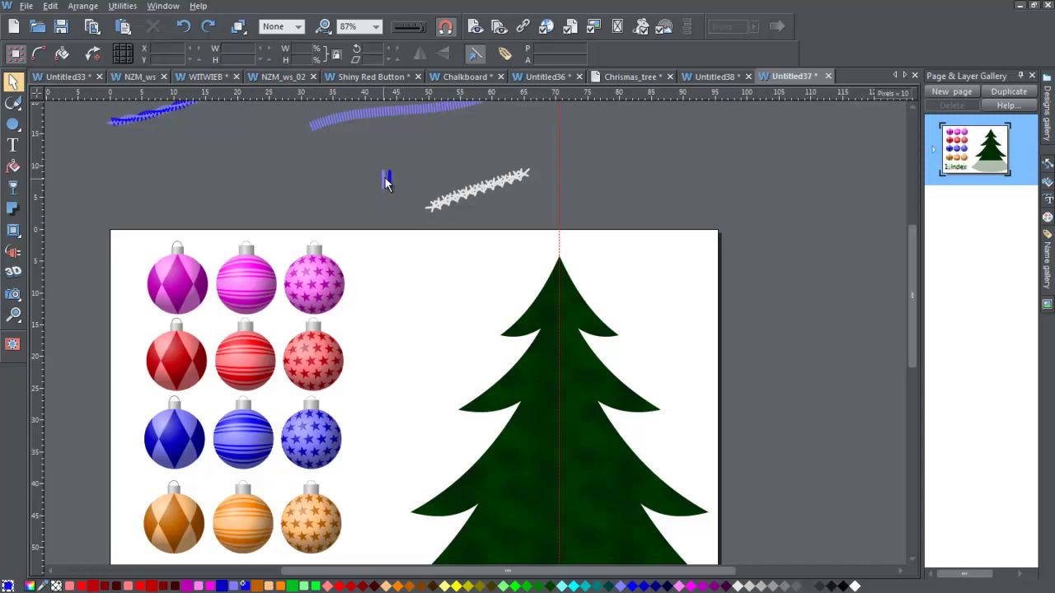
left_click(386, 178)
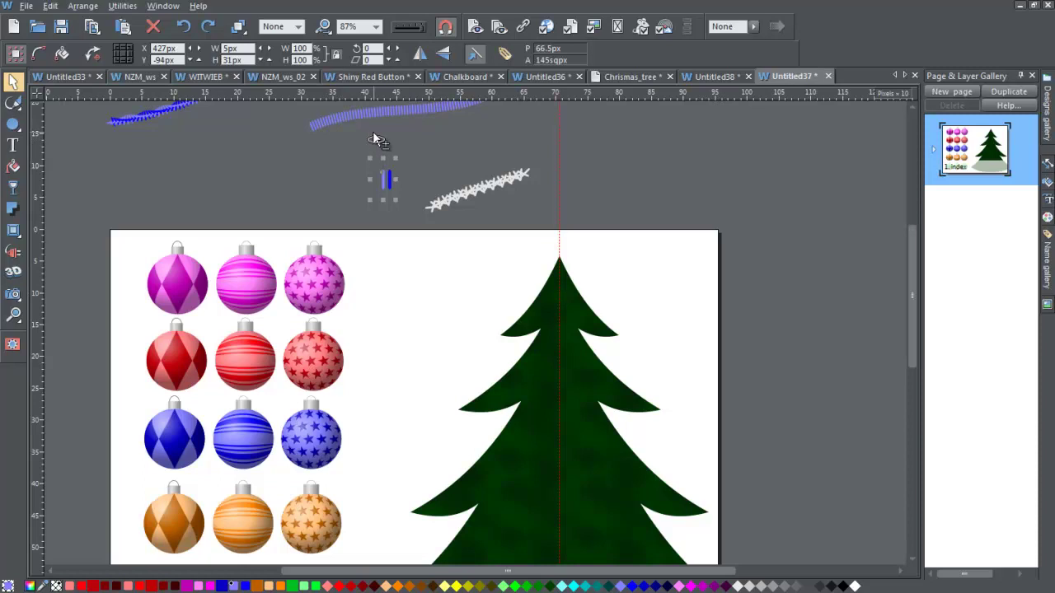
key("ctrl+shift+c")
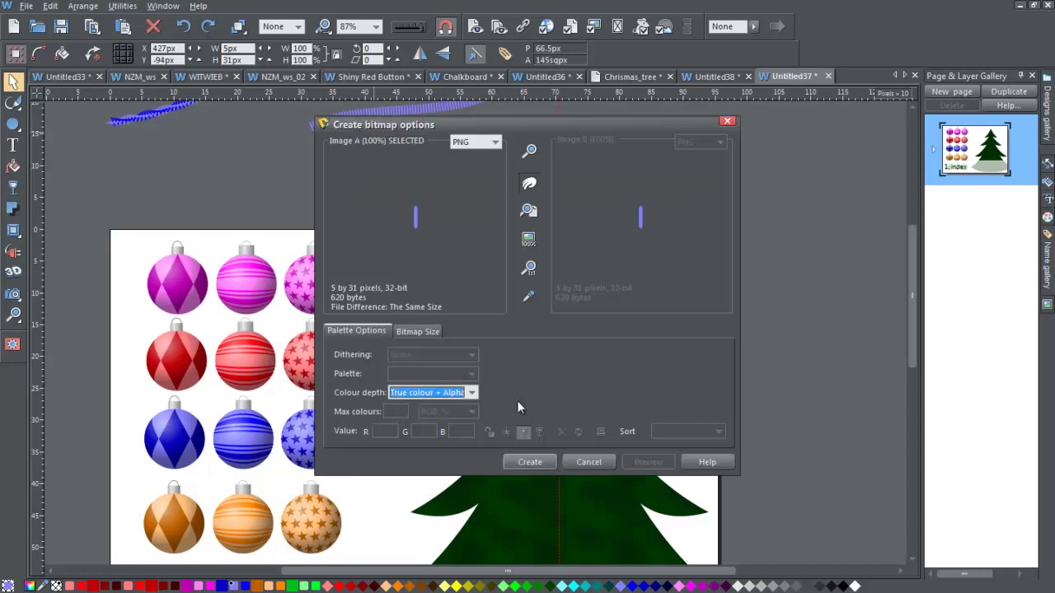
left_click(528, 462)
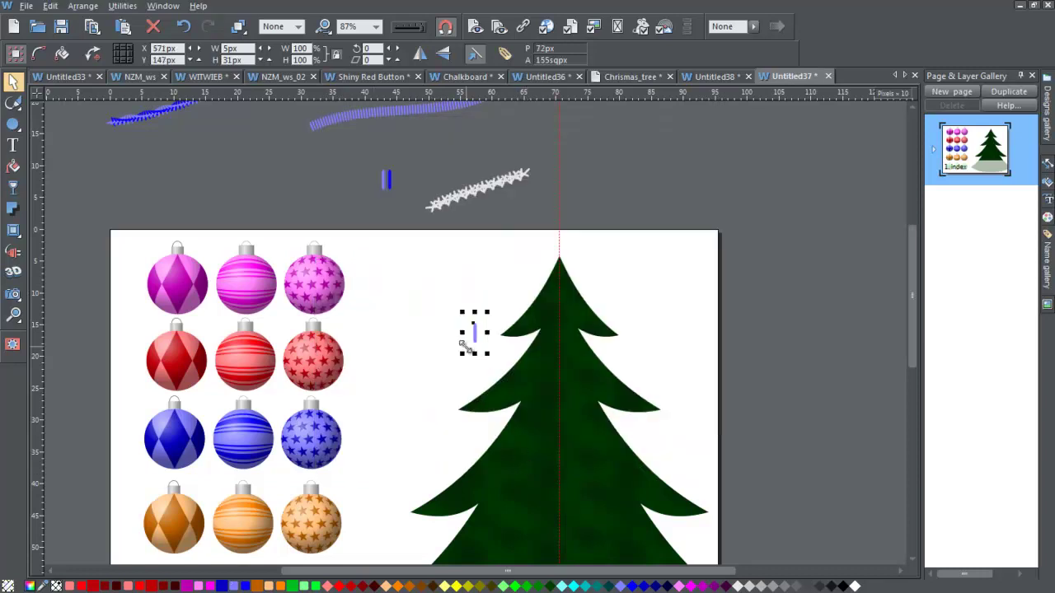
- Create a true colour + alpha PNG bitmap copy of the dark blue bar and nudge it 10 px left of the light one
left_click(389, 182)
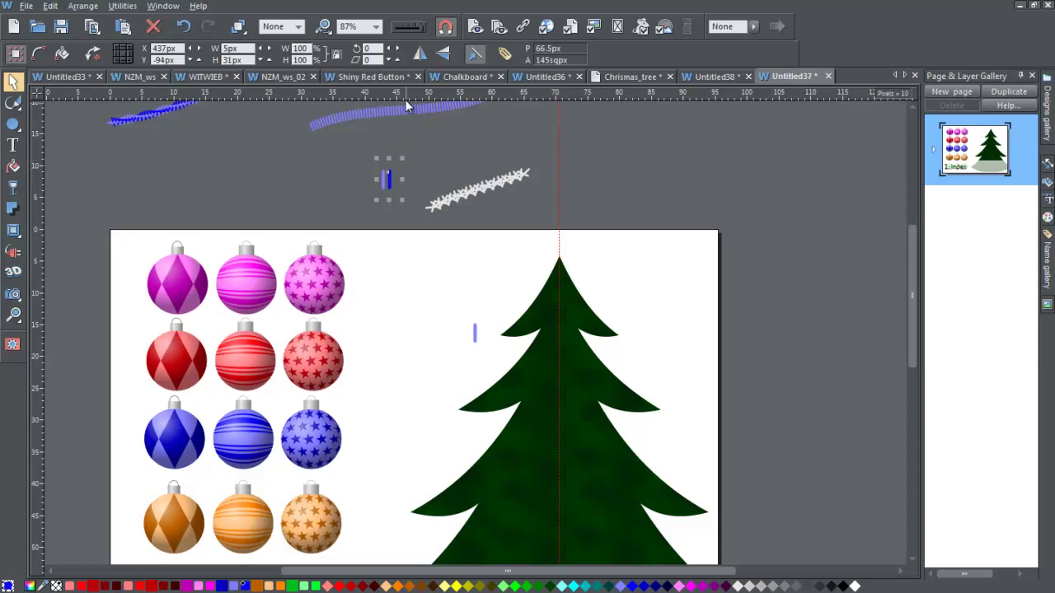
key("alt+shift+c")
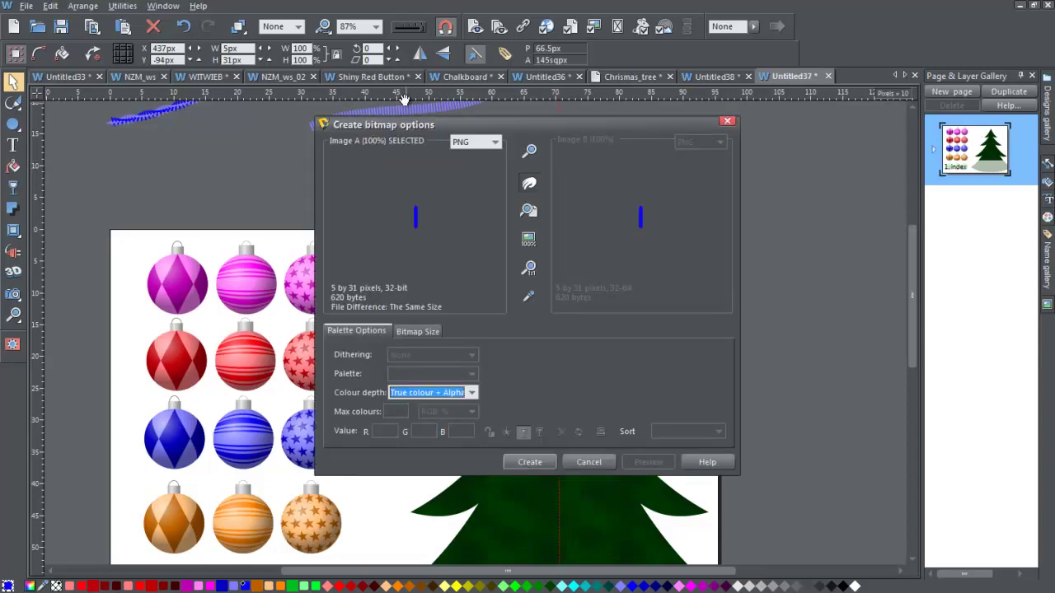
left_click(523, 464)
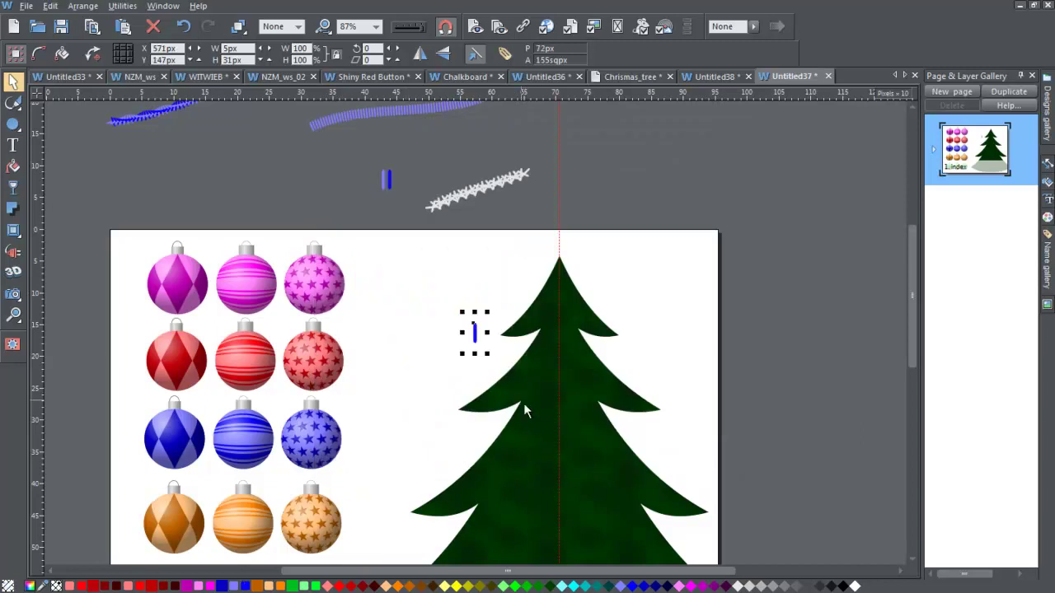
key("Left")
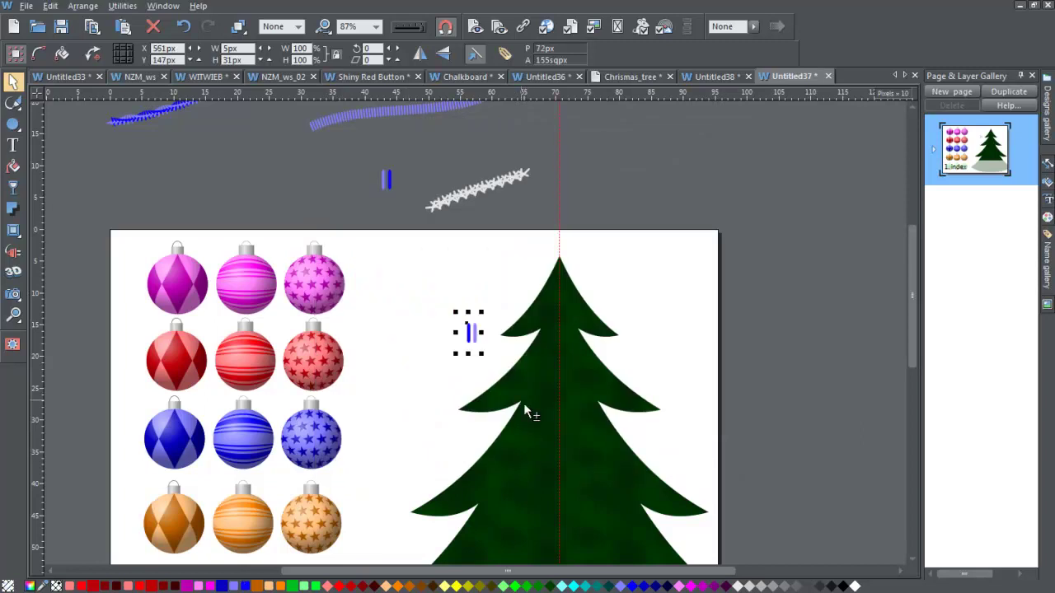
- Create a new brush named garland04 from the two bitmap bars beside the tree
left_click(497, 272)
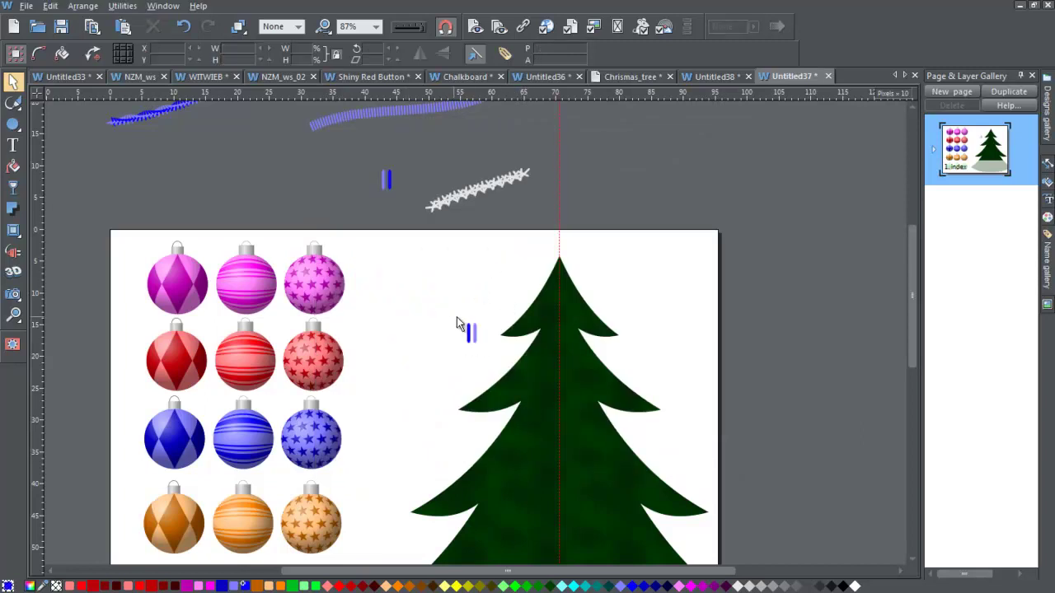
left_click(485, 354)
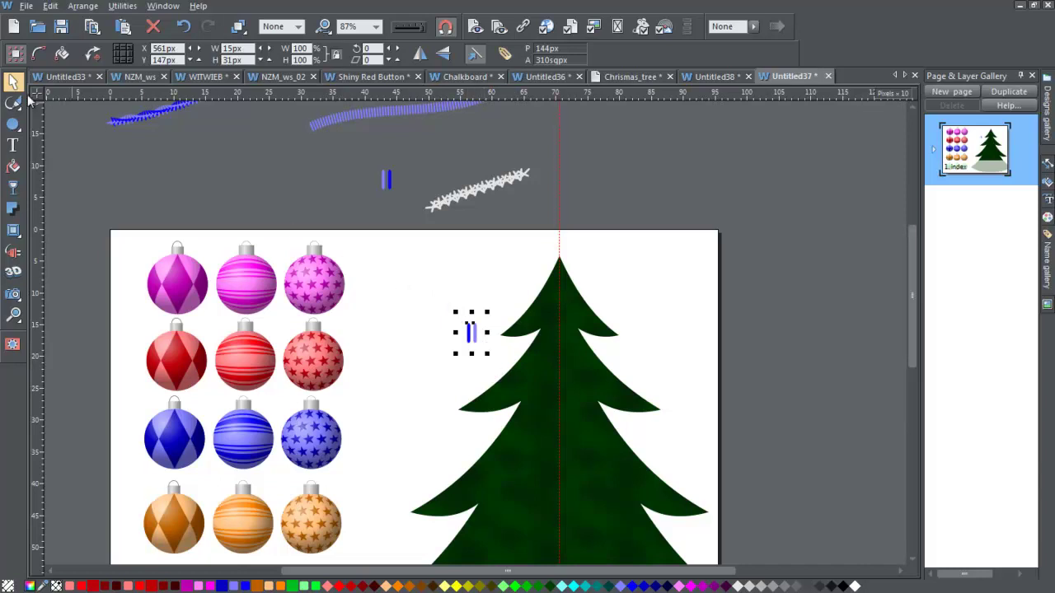
mouse_move(16, 104)
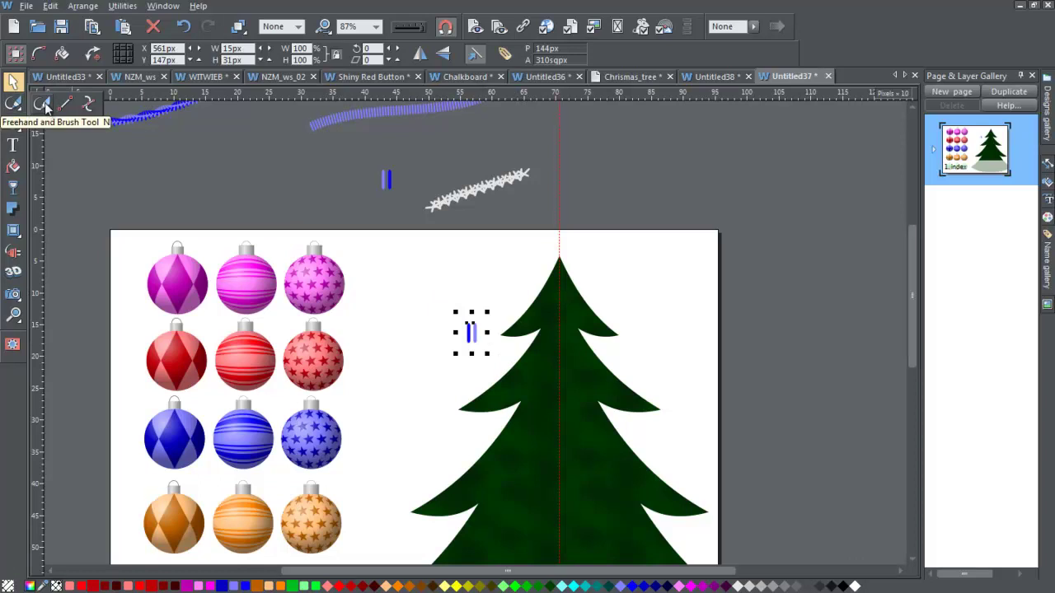
left_click(44, 105)
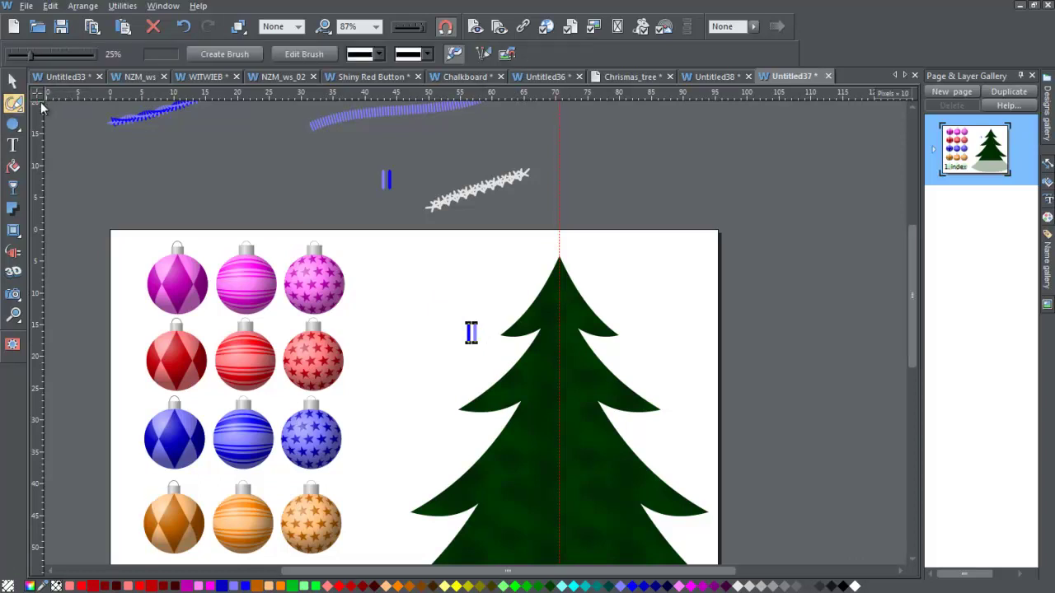
left_click(237, 54)
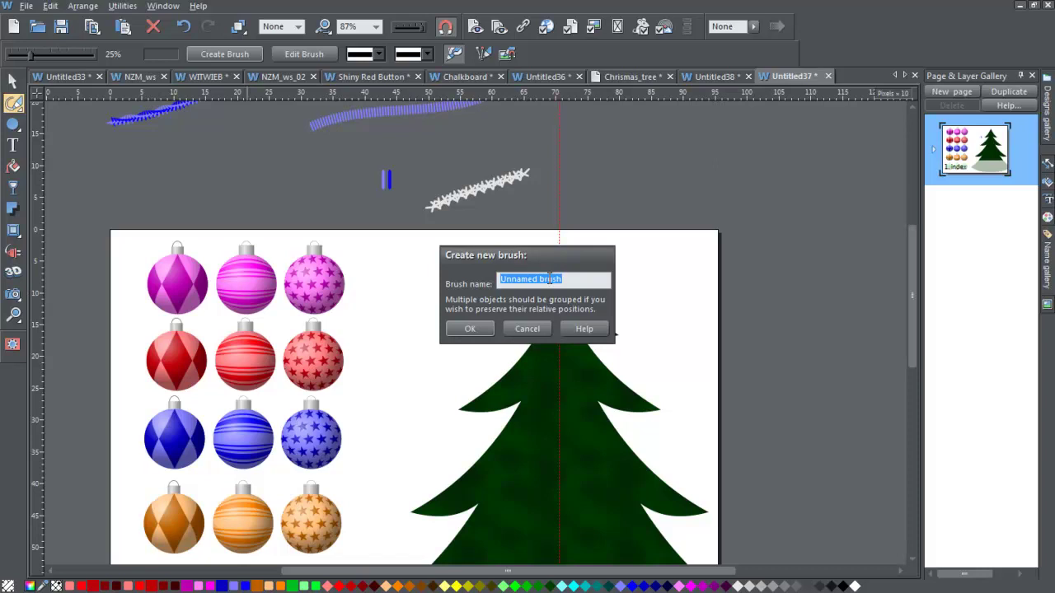
type("garland04")
key("Return")
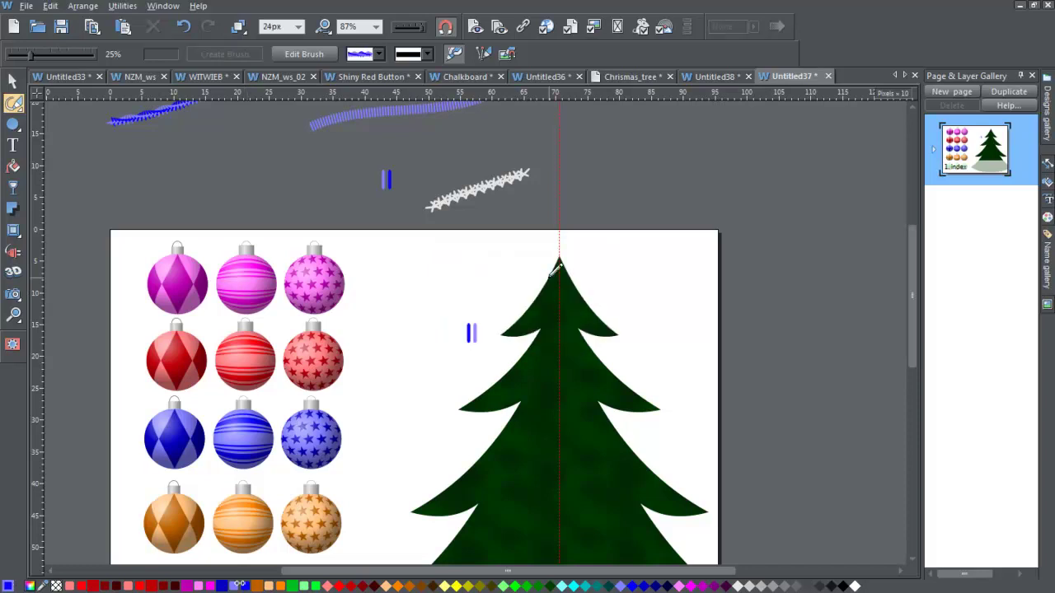
- Draw a slightly rising freehand stroke across the treetop, about 280 px wide, and apply the garland04 brush to it
left_click_drag(412, 291, 579, 242)
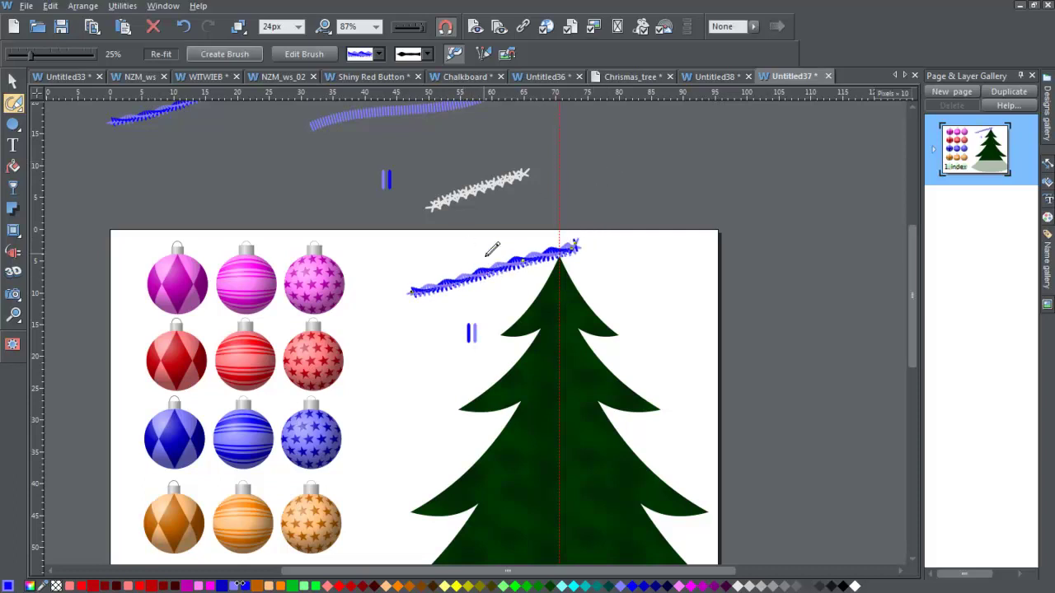
left_click(379, 53)
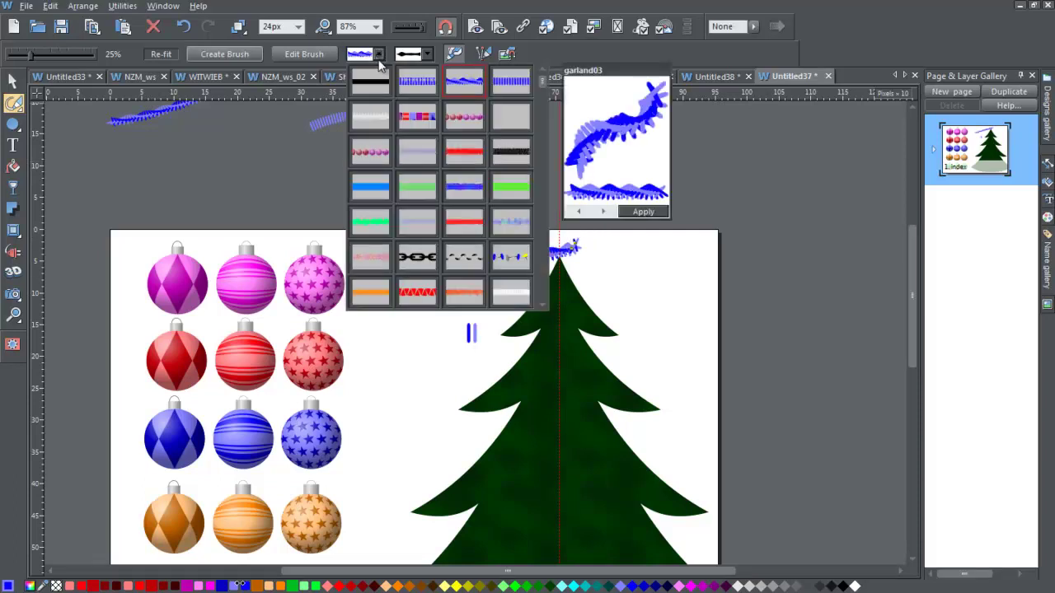
left_click(419, 83)
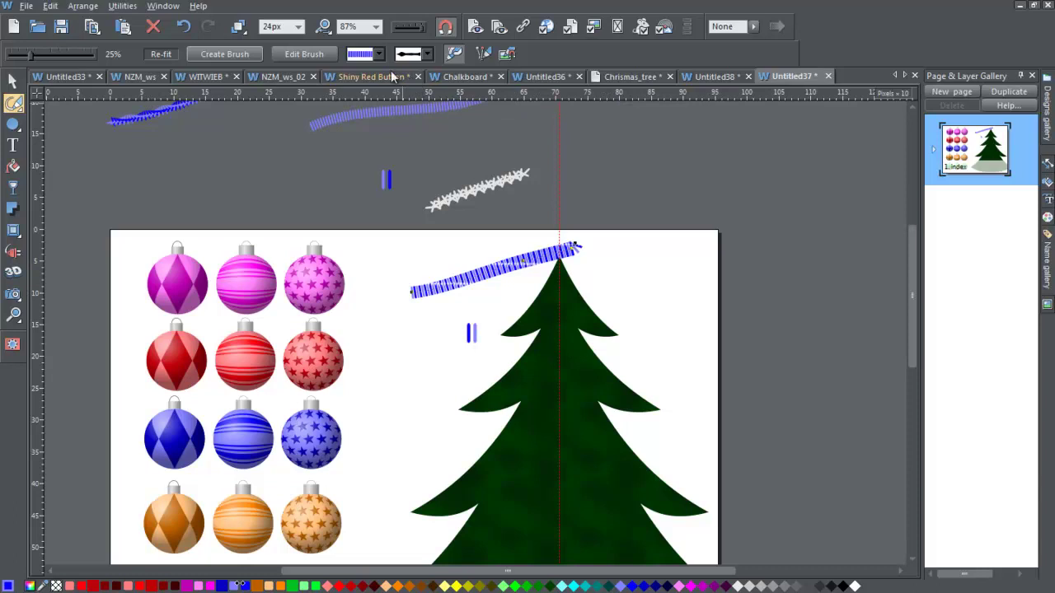
- Open the garland04 brush for editing and turn off Tile fills in its fill properties
left_click(316, 54)
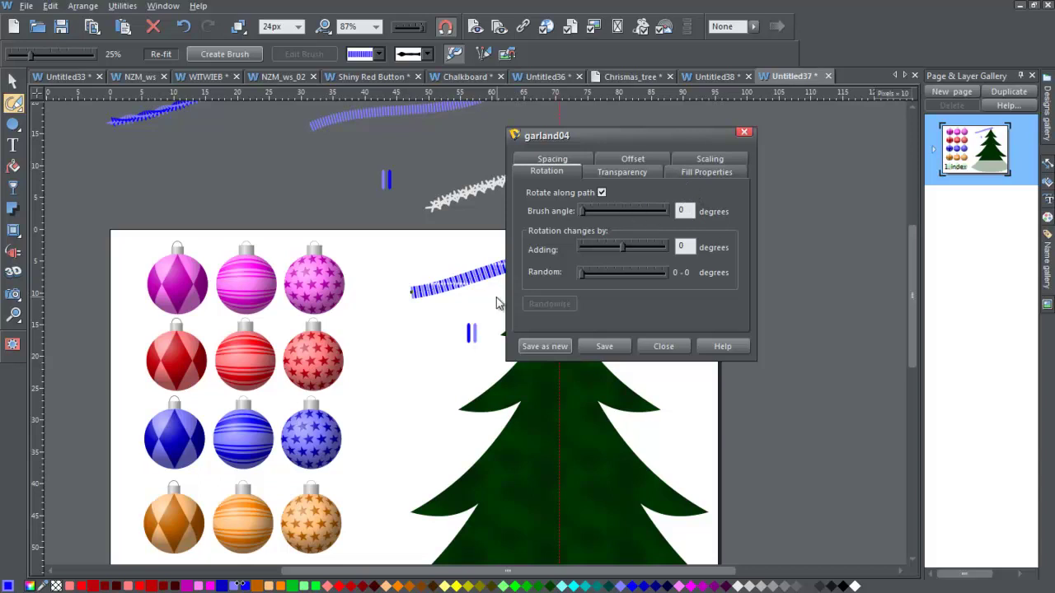
left_click(687, 173)
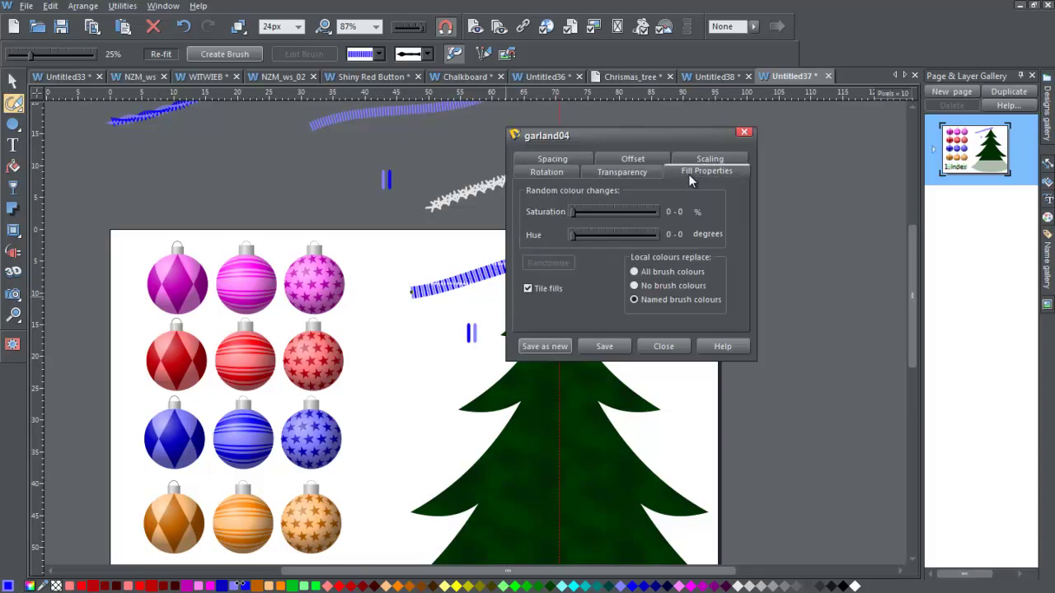
left_click(529, 289)
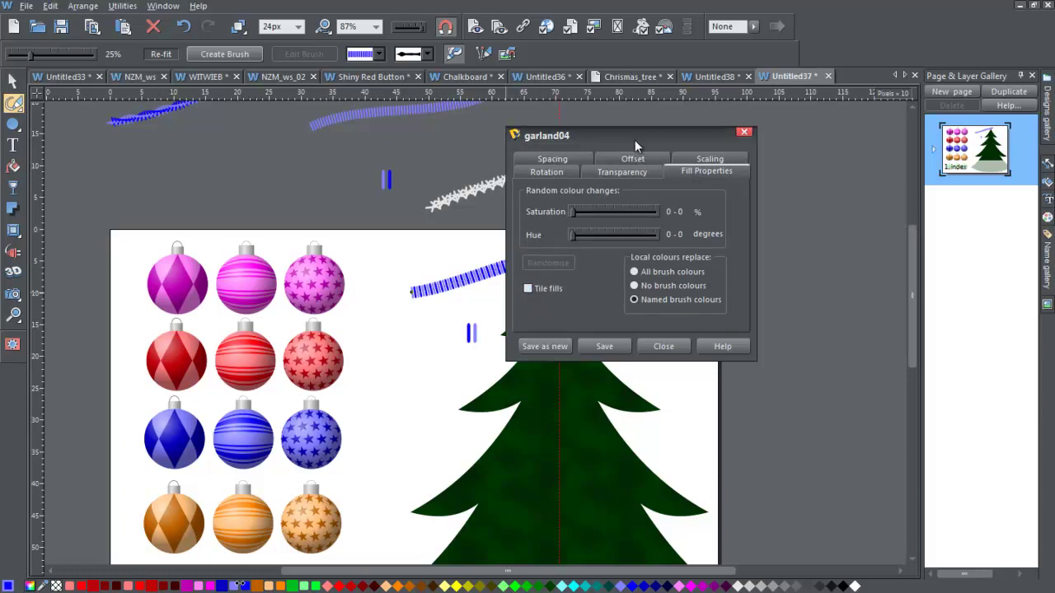
left_click_drag(617, 141, 752, 141)
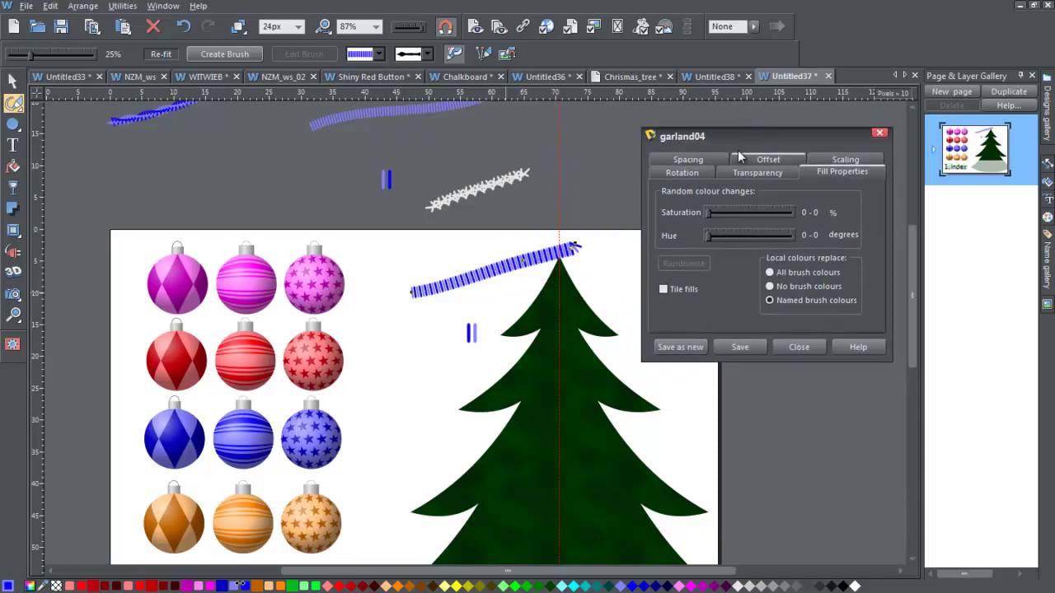
left_click(664, 290)
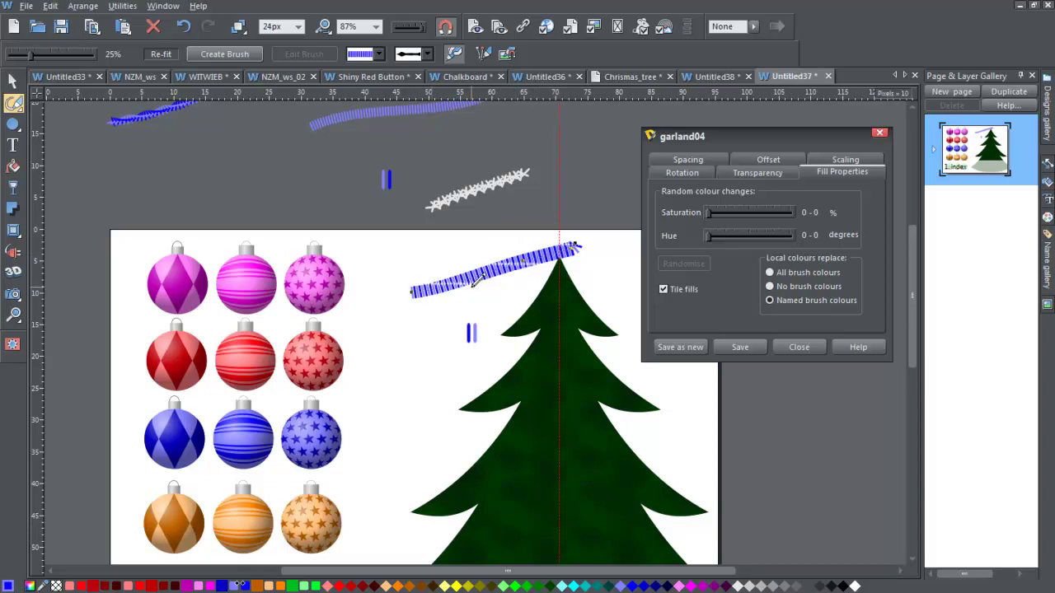
left_click(663, 288)
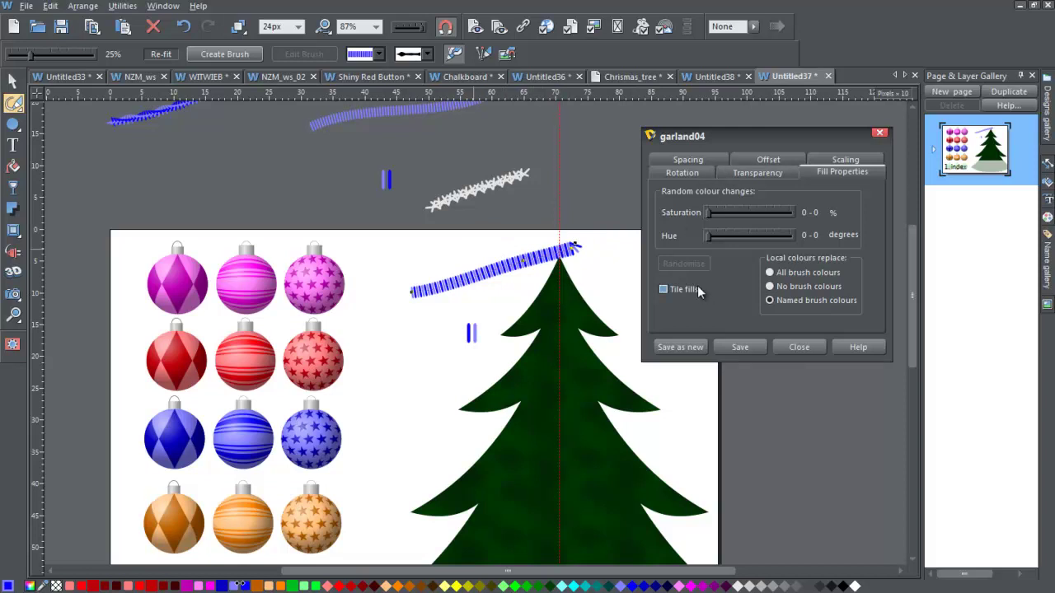
- Set the garland04 brush's rotation change to add 98 degrees
left_click(691, 173)
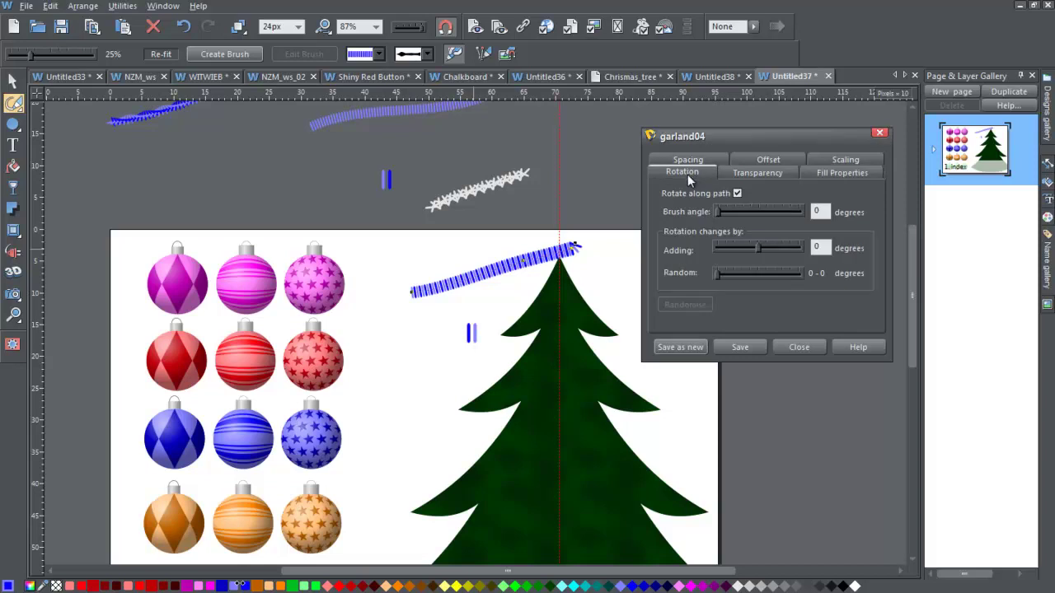
double_click(820, 246)
left_click_drag(758, 248, 781, 248)
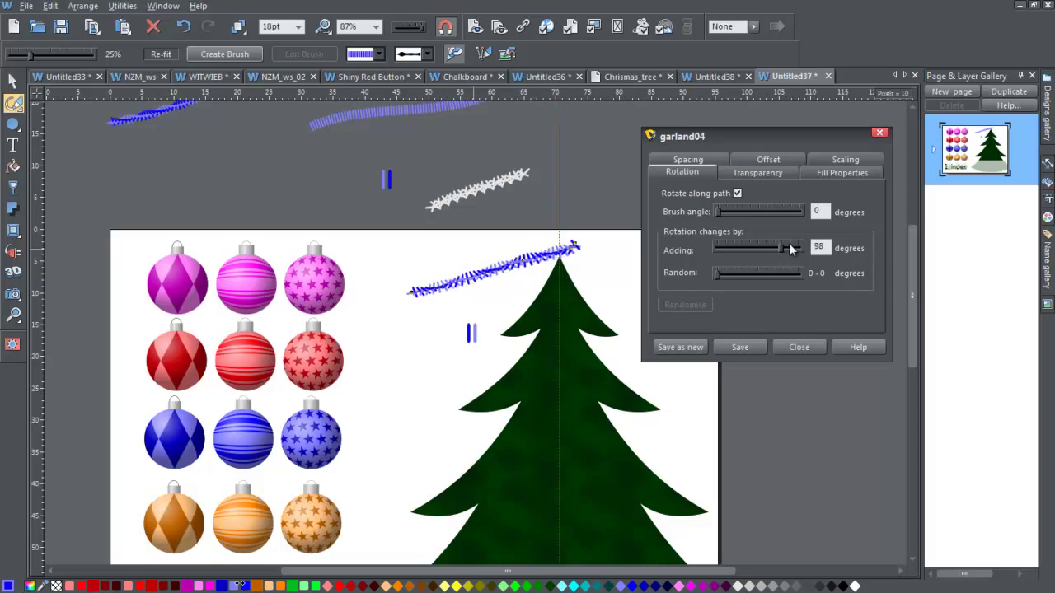
- Reduce the garland04 brush spacing to 65.89%, save the brush and close its editor
left_click(704, 161)
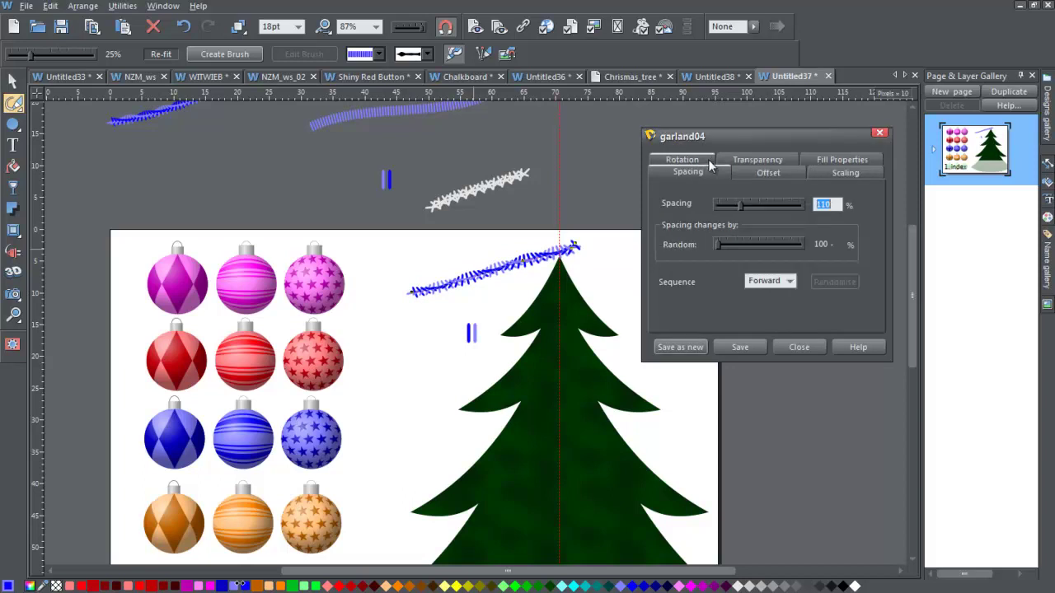
left_click_drag(741, 205, 733, 205)
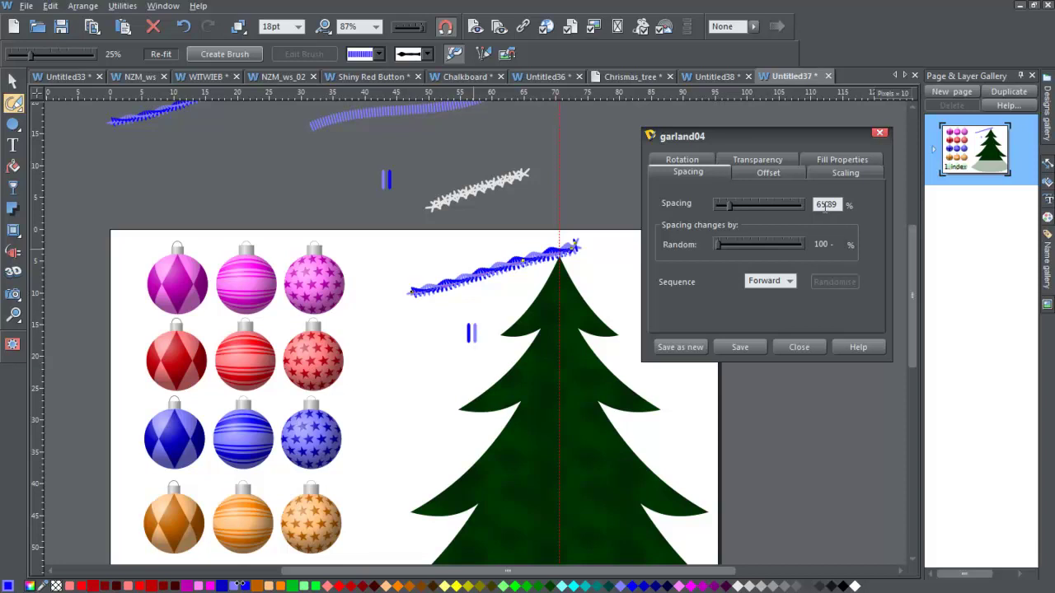
left_click(739, 348)
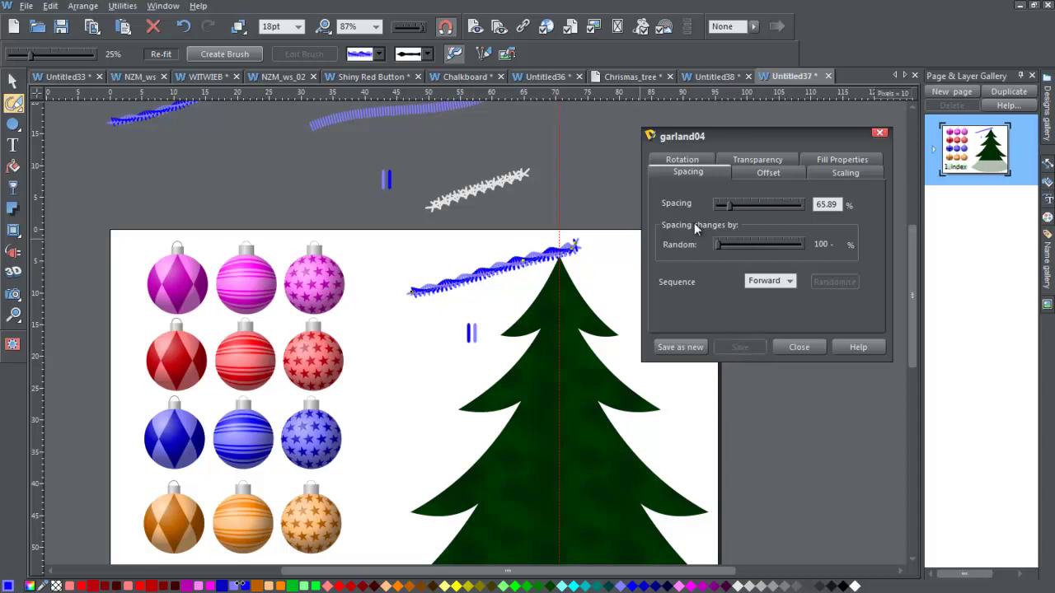
left_click(880, 135)
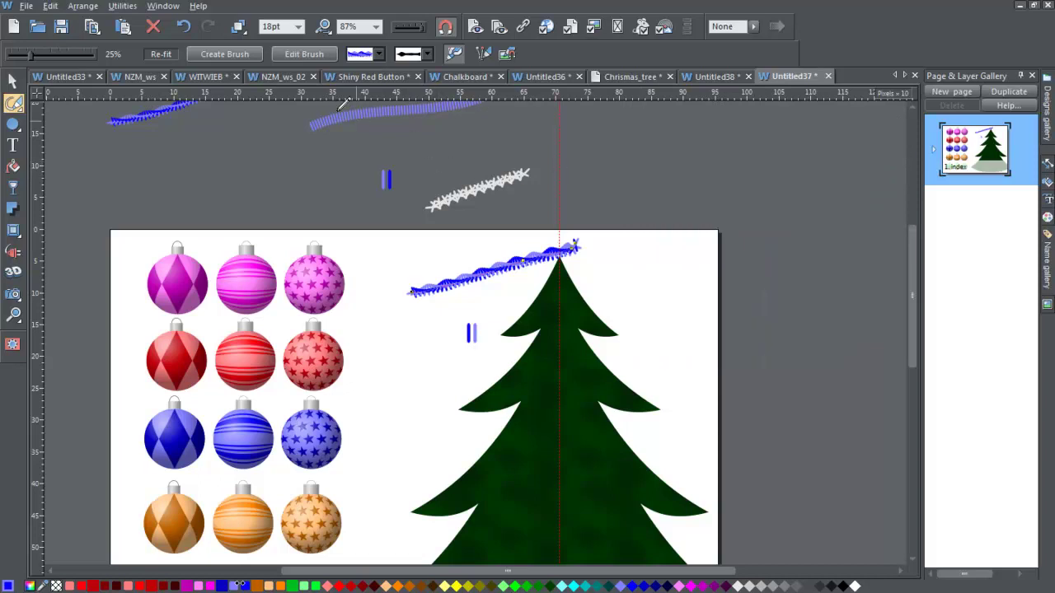
- Delete the striped light blue stroke and the white garland stroke above the page
left_click(26, 79)
left_click(422, 112)
key("Delete")
left_click(461, 195)
key("Delete")
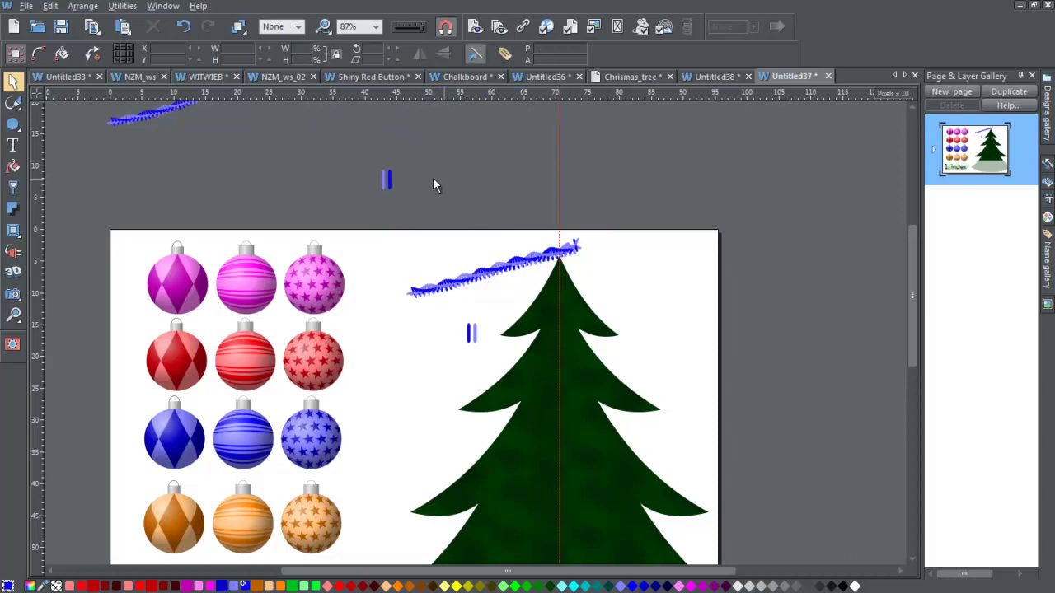
- Delete the bitmap bars beside the tree and move the new garland stroke off the page, above the treetop
left_click(471, 332)
key("Delete")
left_click_drag(457, 286, 534, 164)
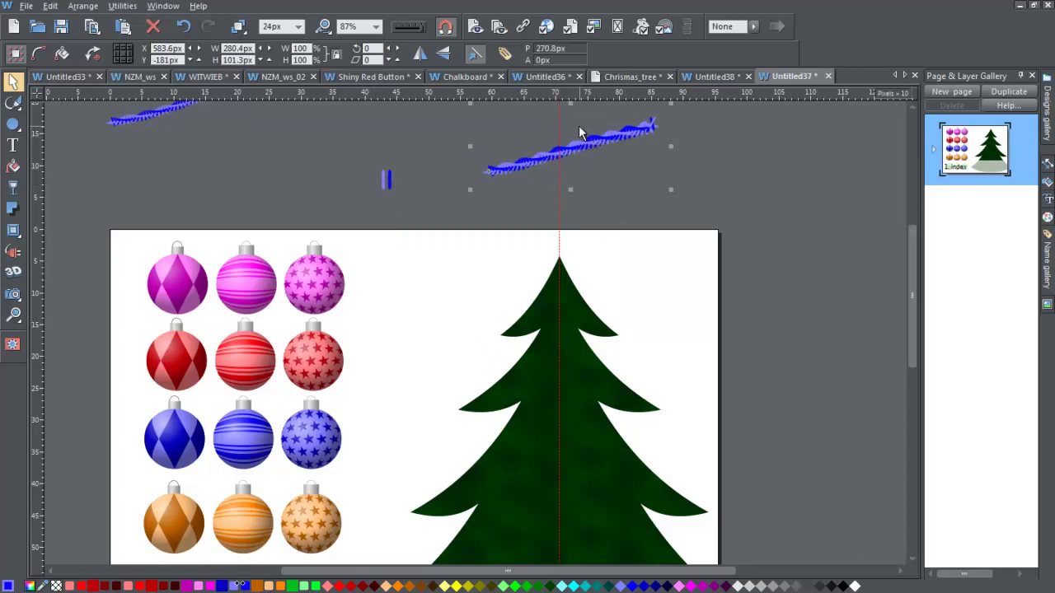
- Draw two curved blue garlands with the Shape tool, one sagging across the tree's top tier and one across the second tier
mouse_move(13, 103)
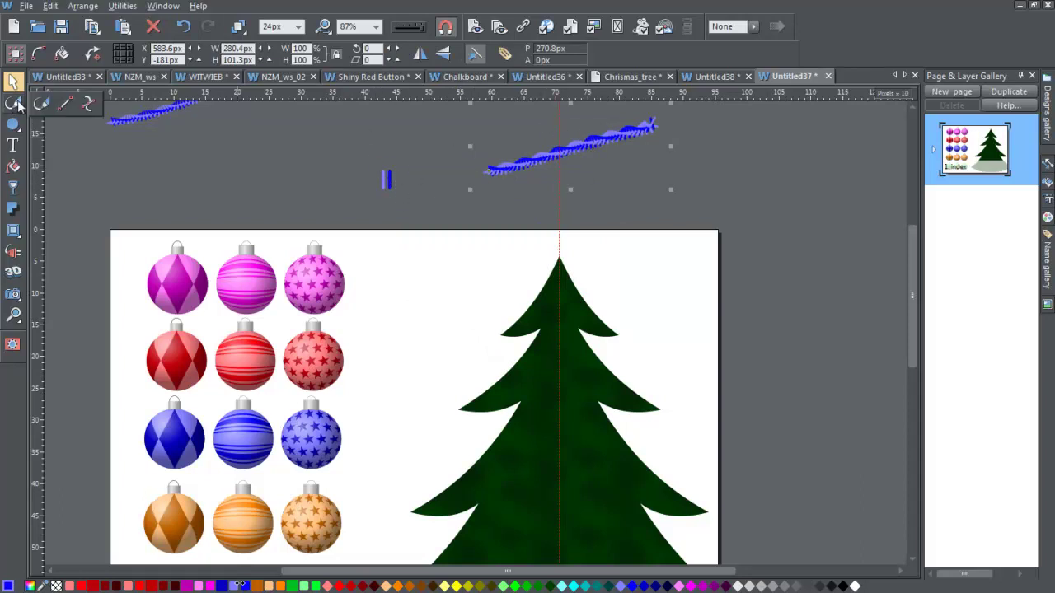
left_click(88, 105)
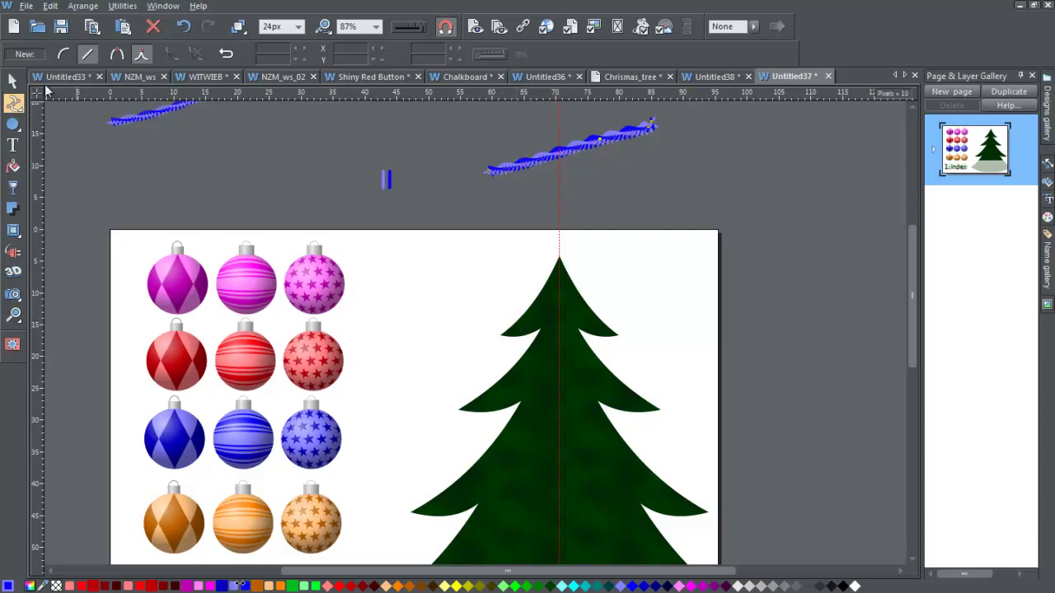
mouse_move(14, 107)
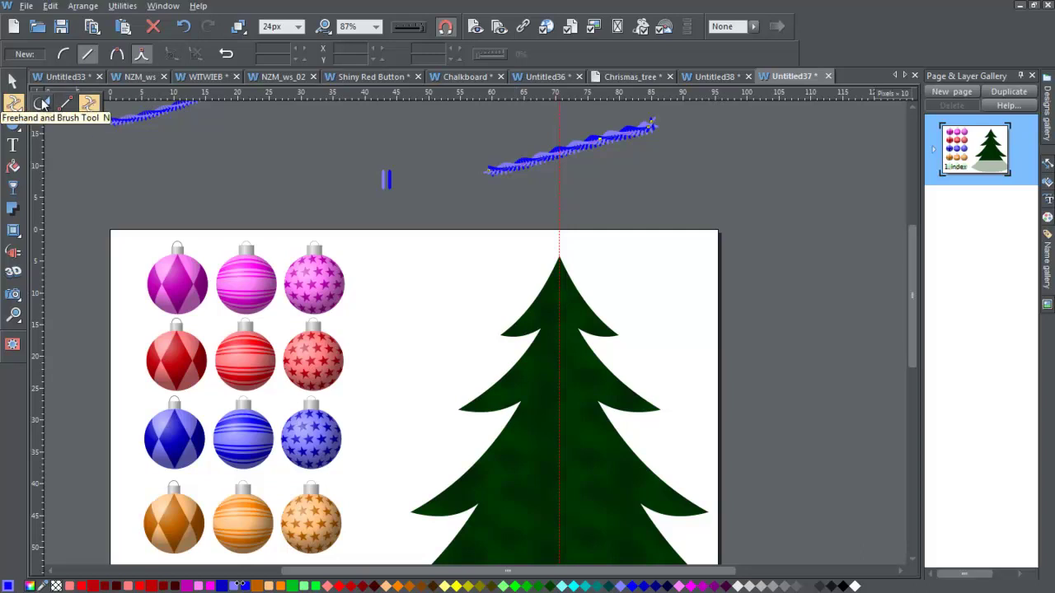
left_click(44, 103)
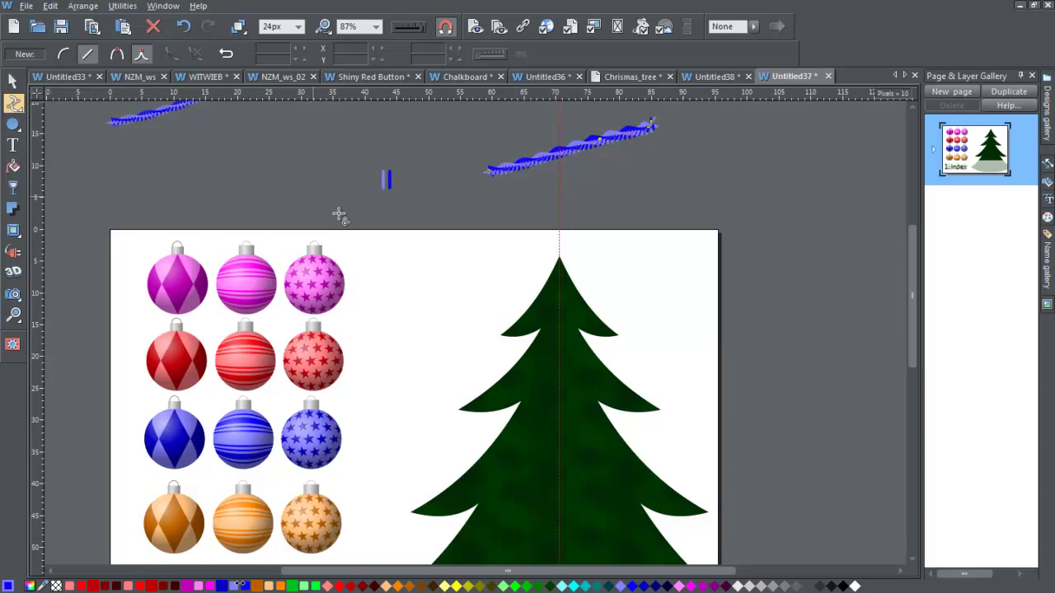
left_click(520, 320)
mouse_move(602, 364)
left_mouse_down()
mouse_move(566, 356)
mouse_move(569, 371)
left_mouse_up()
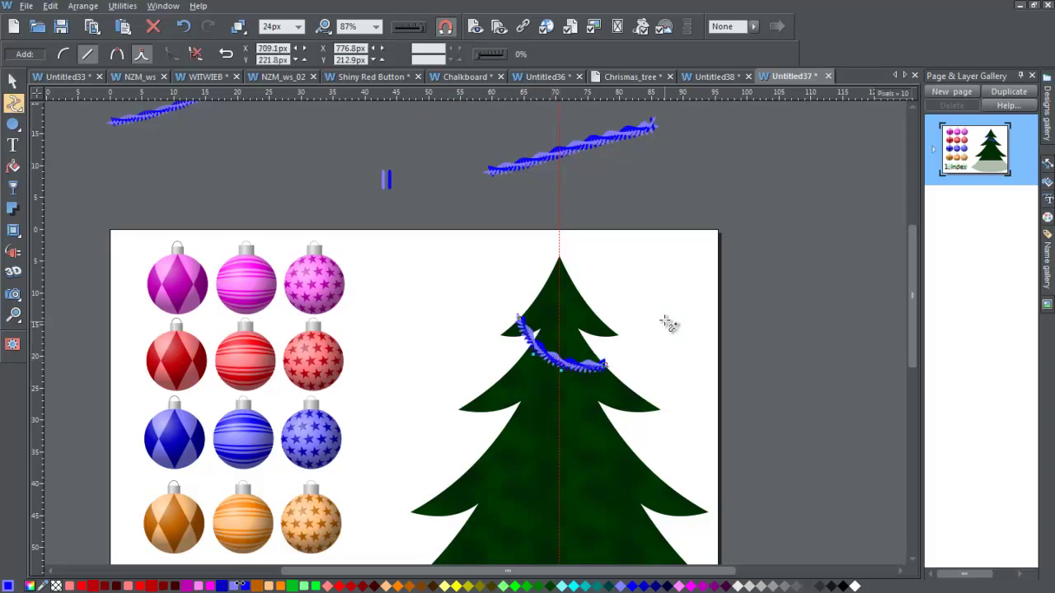
key("Escape")
mouse_move(491, 390)
left_mouse_down()
mouse_move(589, 436)
mouse_move(627, 439)
left_mouse_up()
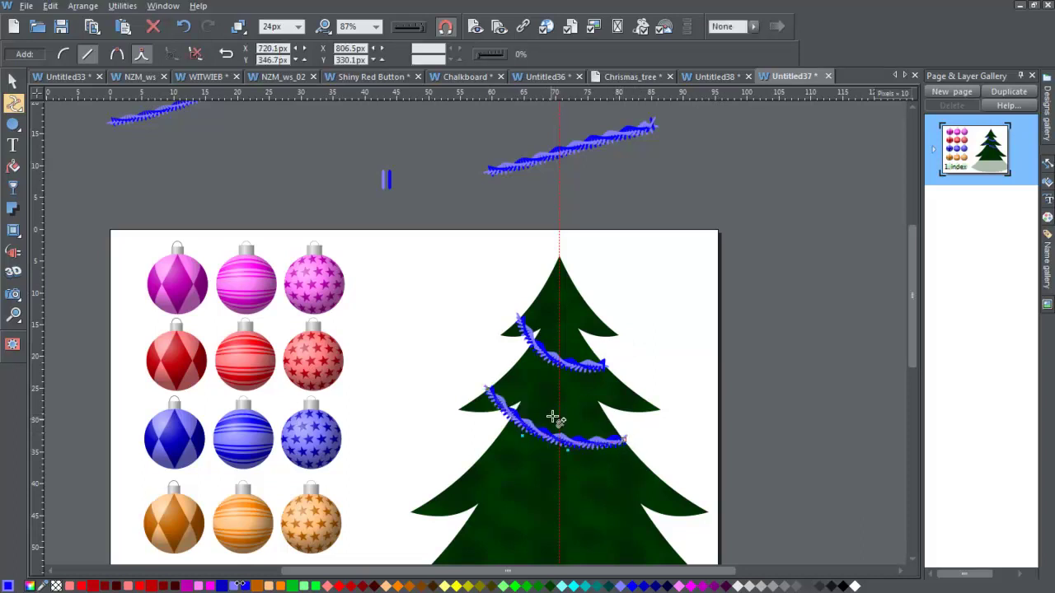
key("Escape")
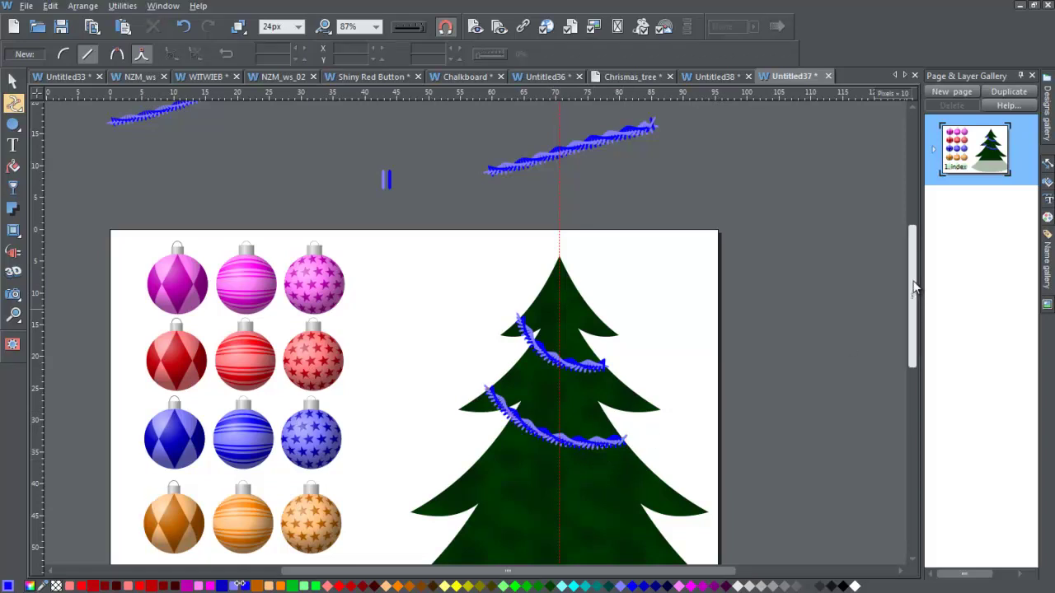
- Draw a third garland across the tree's third tier and bend it into a downward sag
scroll(914, 306, "down", 3)
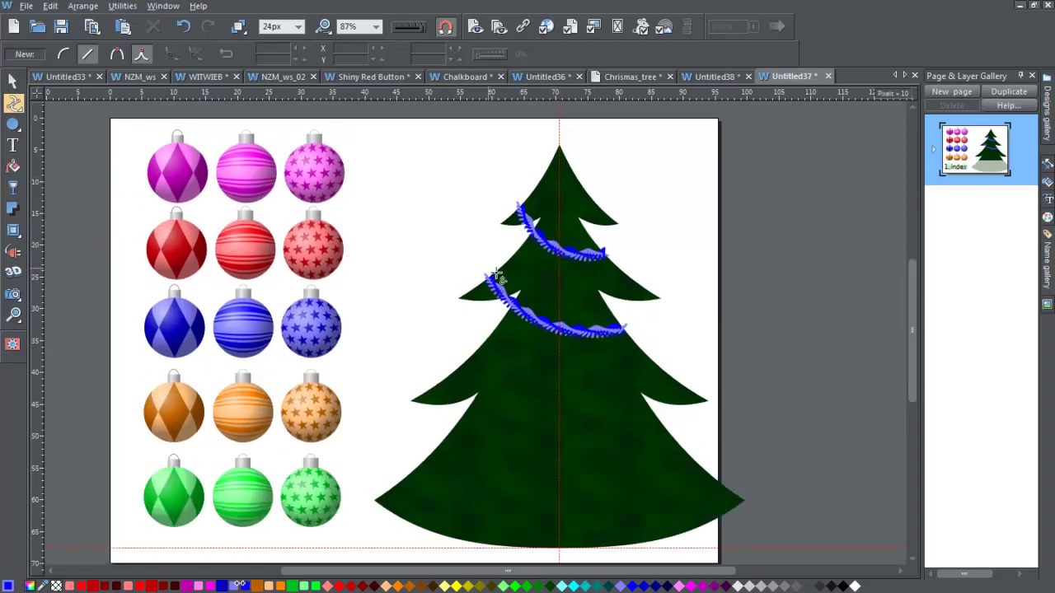
left_click(460, 367)
left_click(659, 422)
left_click_drag(573, 400, 558, 422)
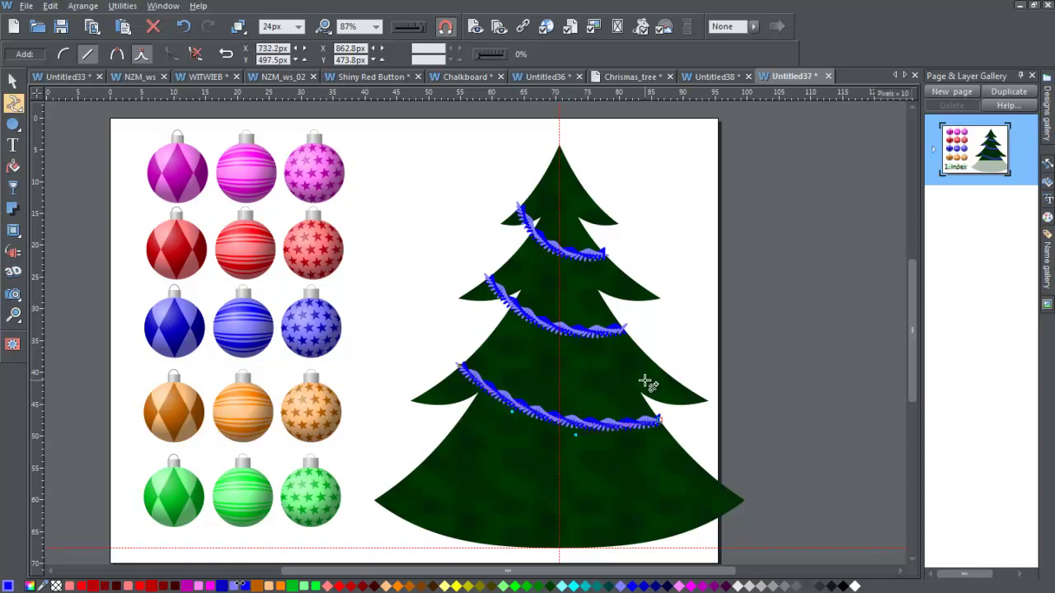
key("Escape")
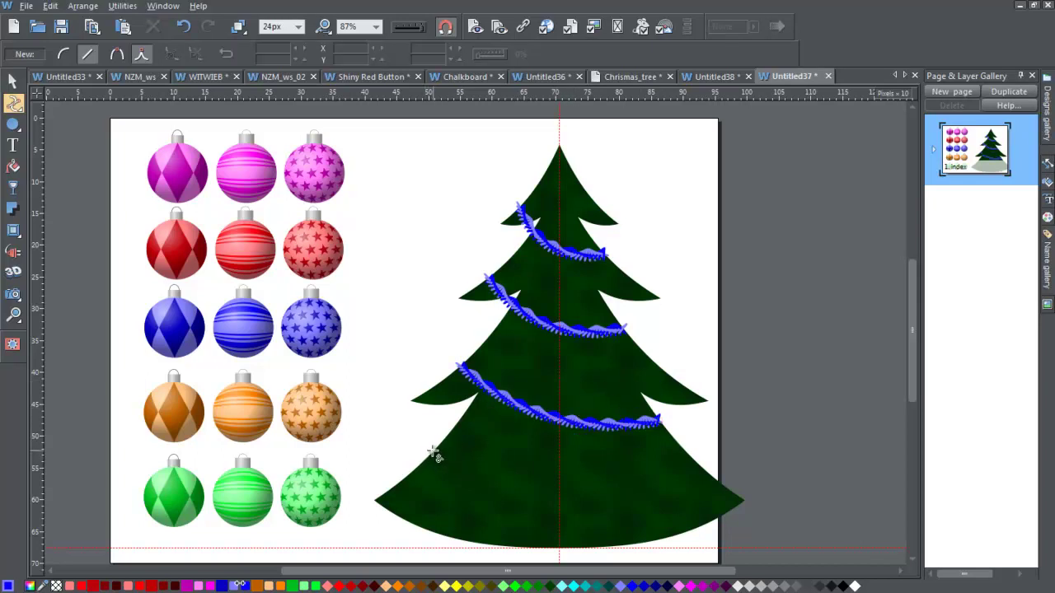
- Draw a fourth curved garland across the tree's lowest tier and extend its far end towards the bottom edge
left_click(431, 454)
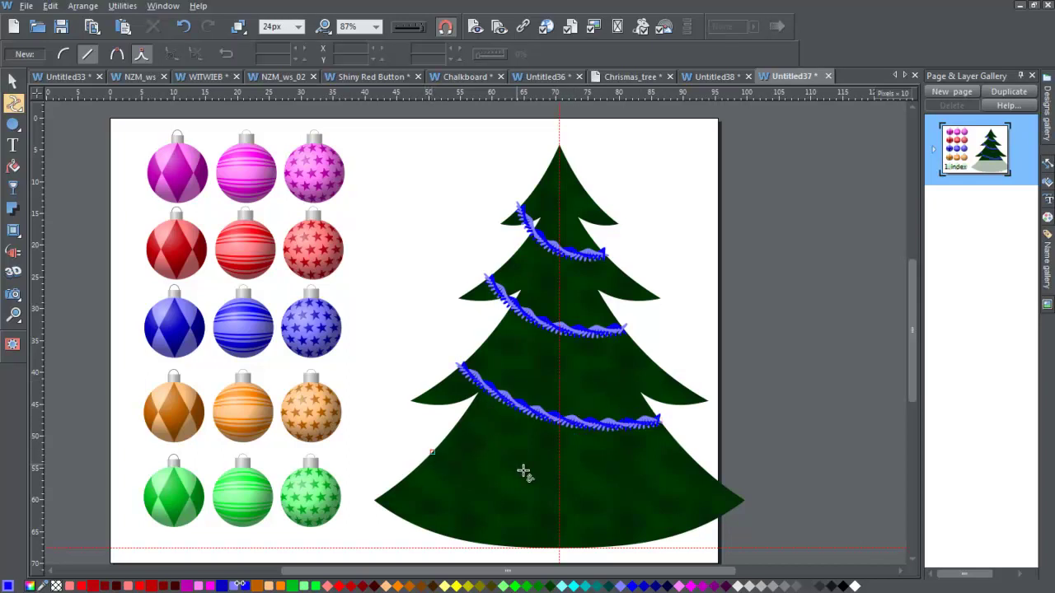
left_click(631, 544)
left_click_drag(522, 504, 521, 519)
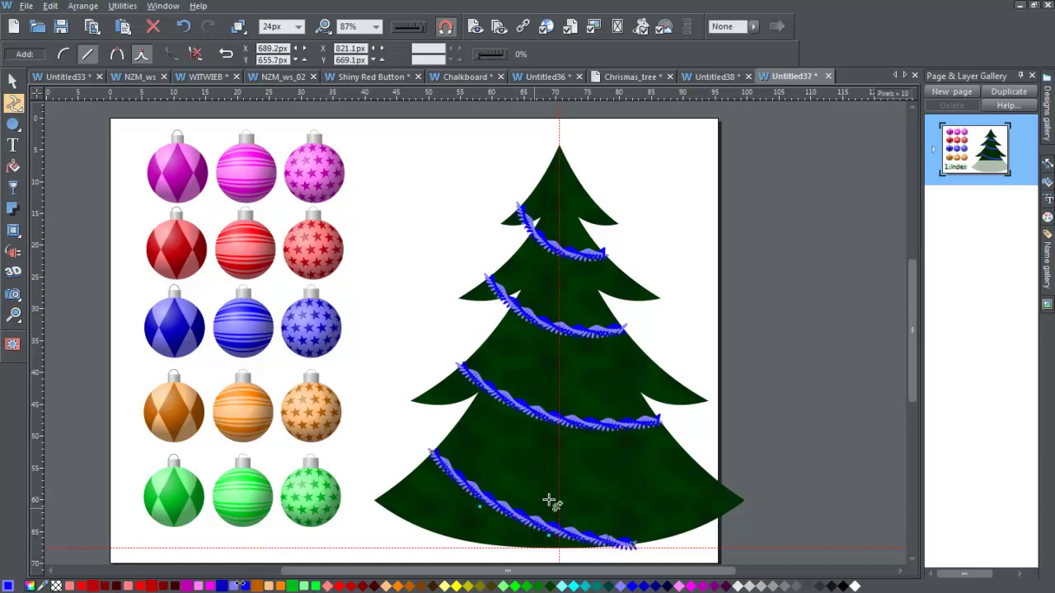
left_click(656, 538)
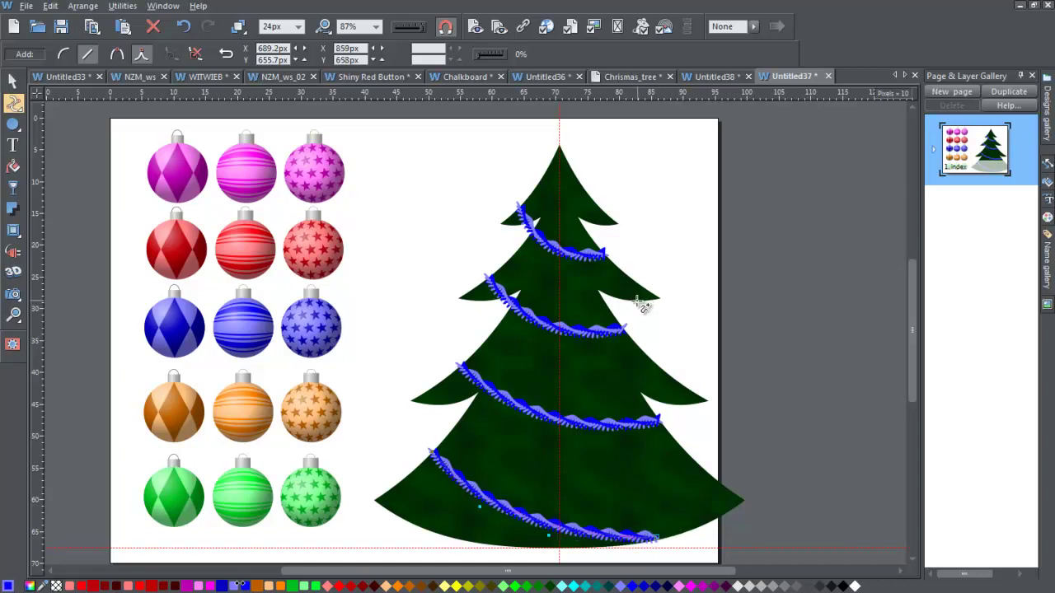
key("Escape")
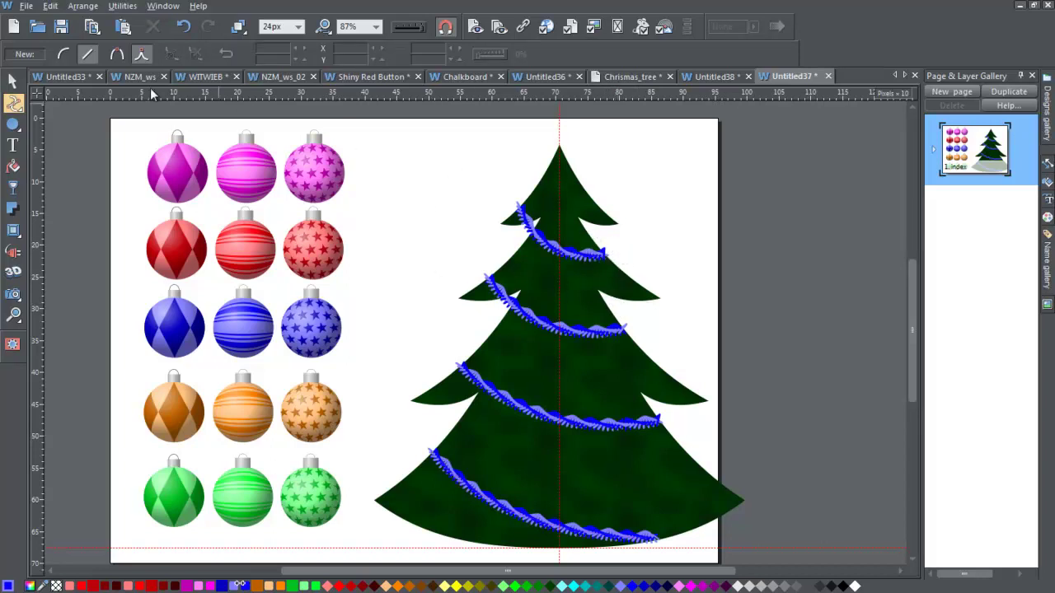
- Scale all fifteen baubles down together to about 117.5 px wide and 232.6 px high
left_click(13, 82)
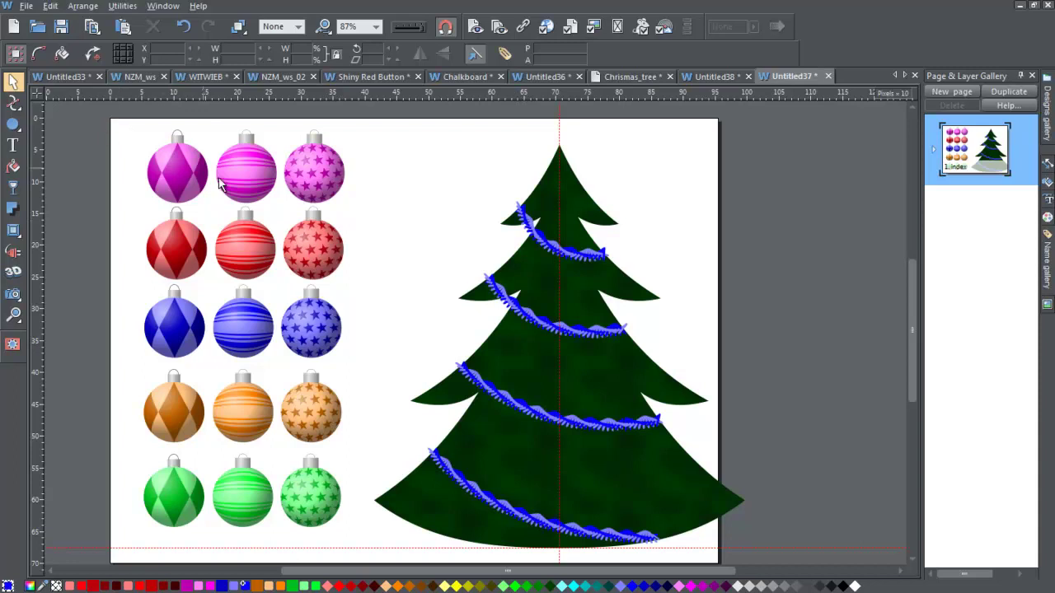
left_click_drag(99, 114, 382, 560)
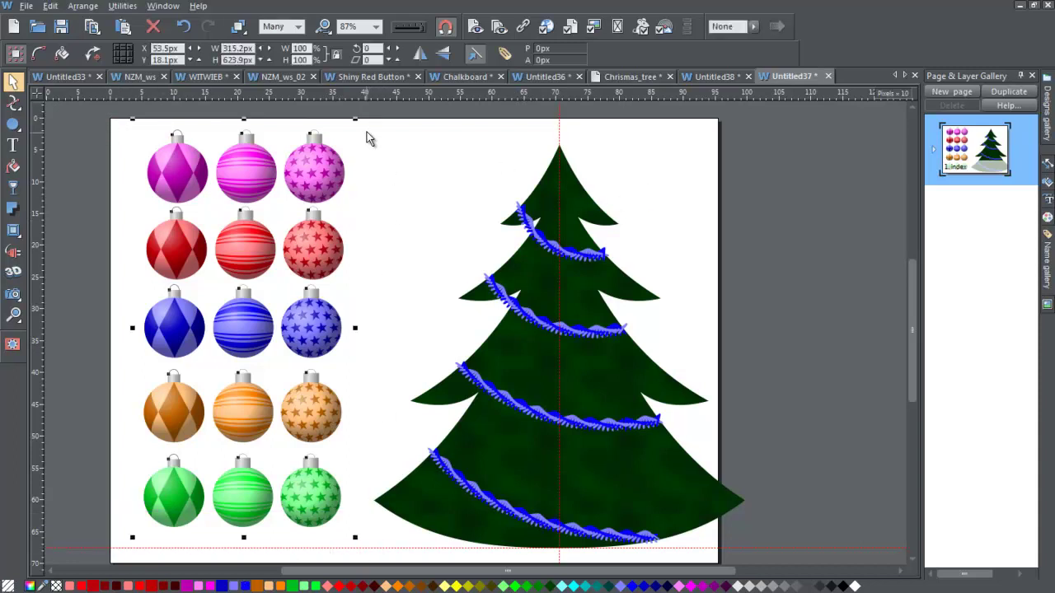
left_click_drag(355, 119, 211, 370)
left_click(256, 307)
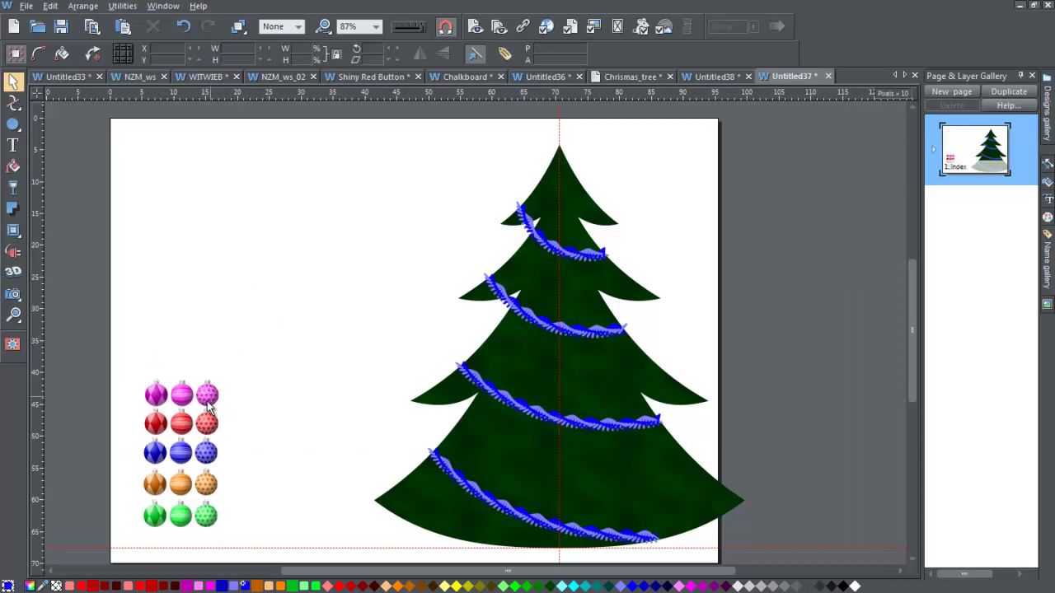
mouse_move(208, 399)
left_mouse_down()
mouse_move(556, 292)
mouse_move(594, 232)
mouse_move(619, 247)
mouse_move(433, 311)
mouse_move(223, 413)
mouse_move(214, 402)
left_mouse_up()
key("ctrl+z")
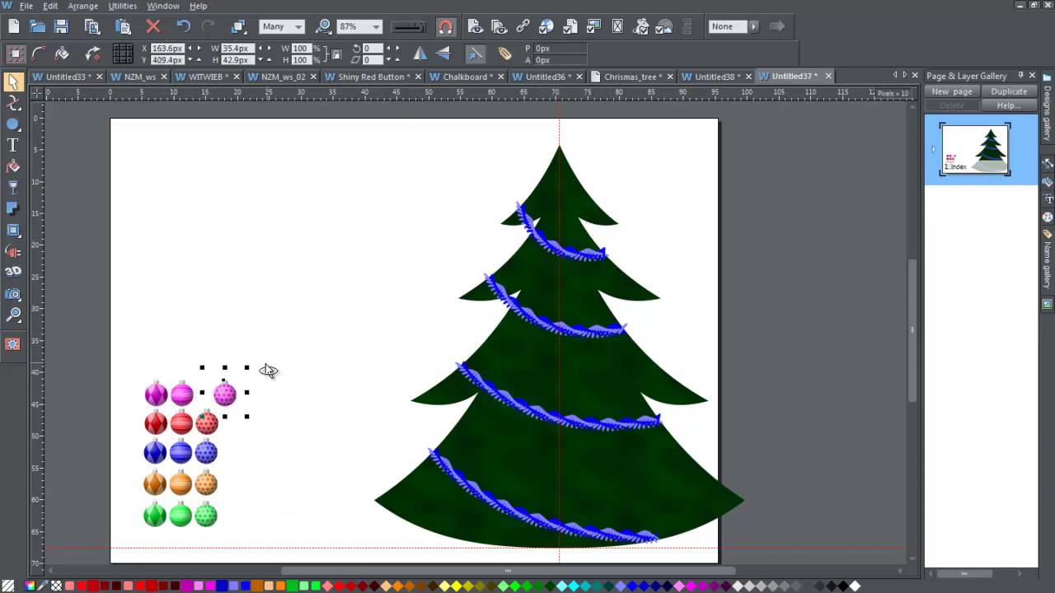
left_click_drag(98, 344, 296, 557)
key("ctrl+g")
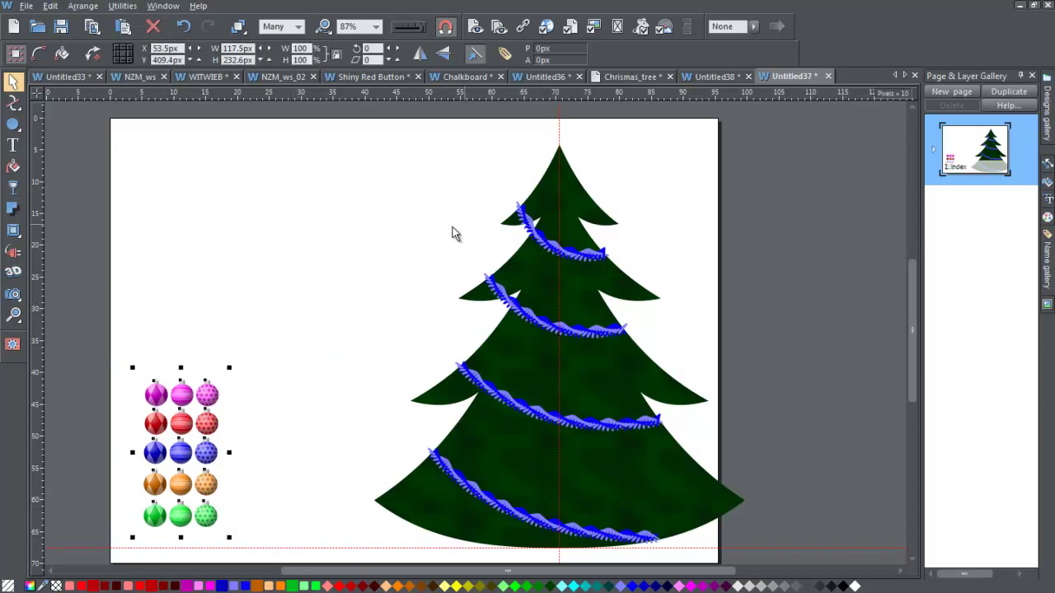
- Move the fifteen baubles one by one onto the tree, spreading them over the branch tips and between the garlands
left_click(230, 388)
left_click_drag(216, 400, 617, 246)
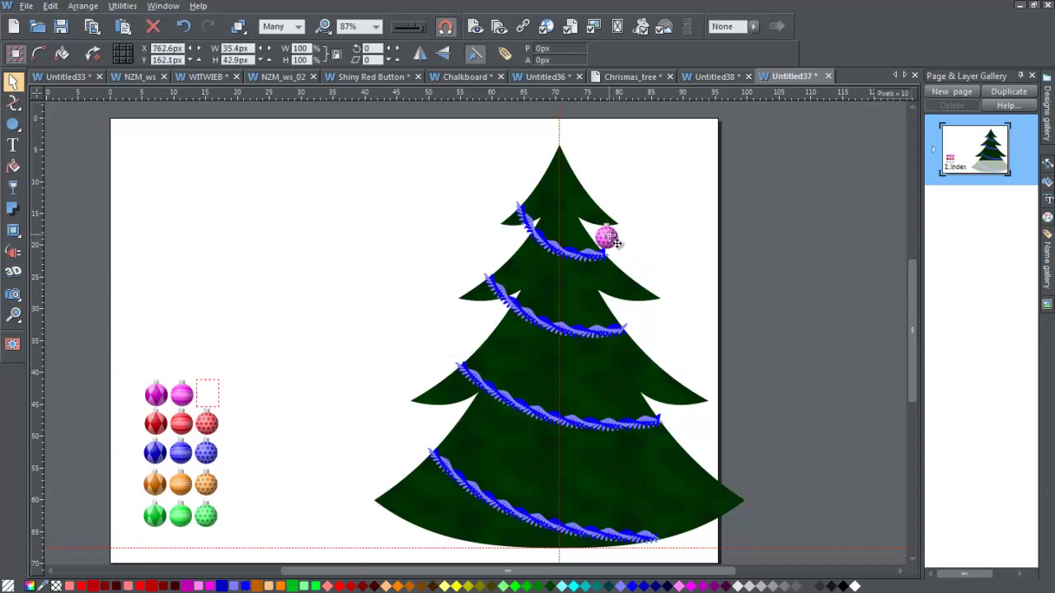
left_click_drag(181, 459, 511, 239)
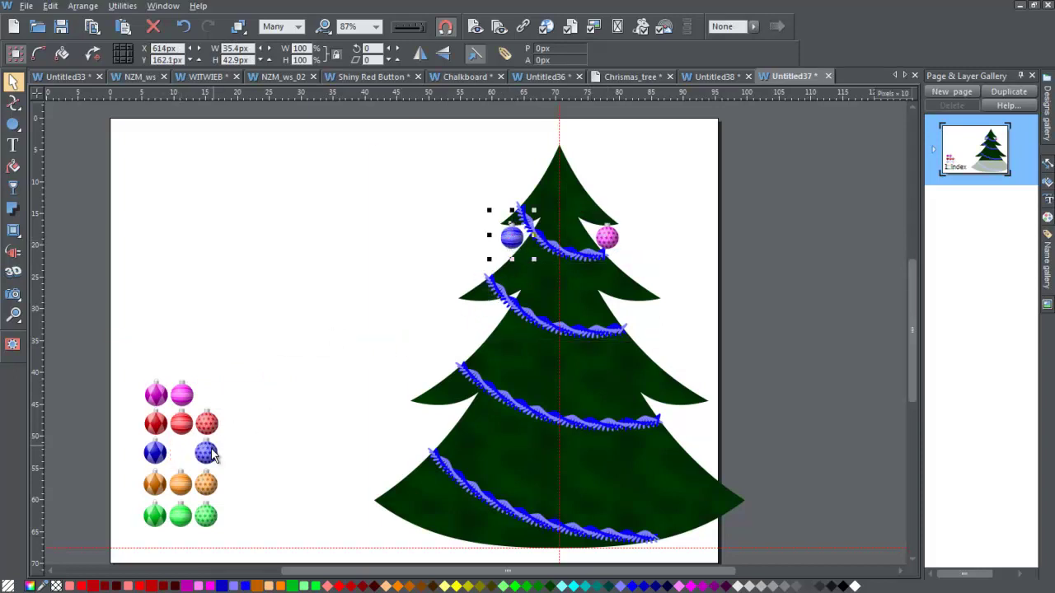
left_click_drag(181, 484, 587, 202)
left_click_drag(155, 516, 642, 369)
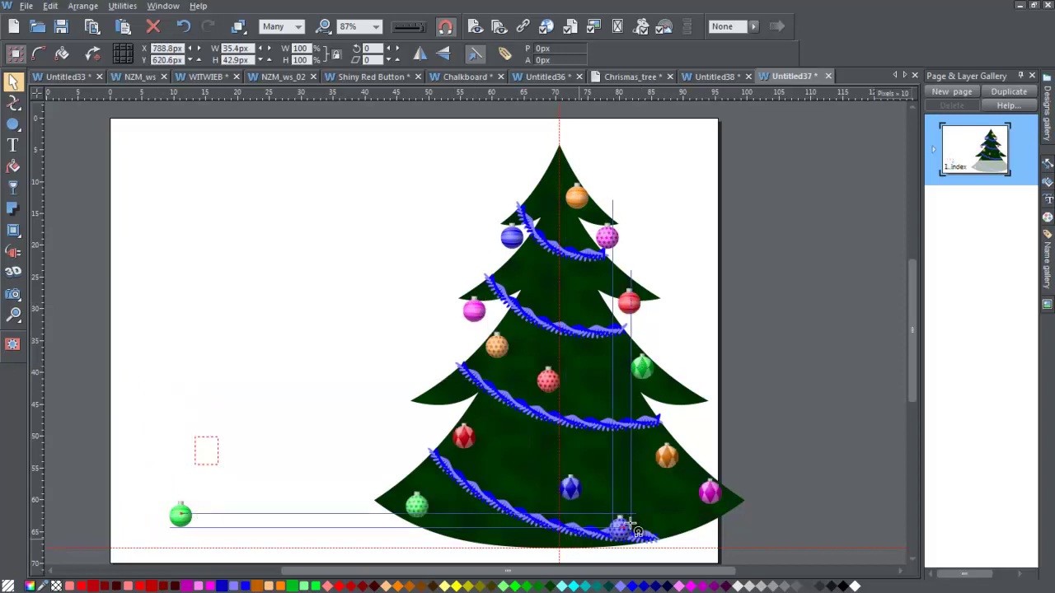
left_click_drag(624, 524, 423, 423)
left_click_drag(181, 517, 528, 453)
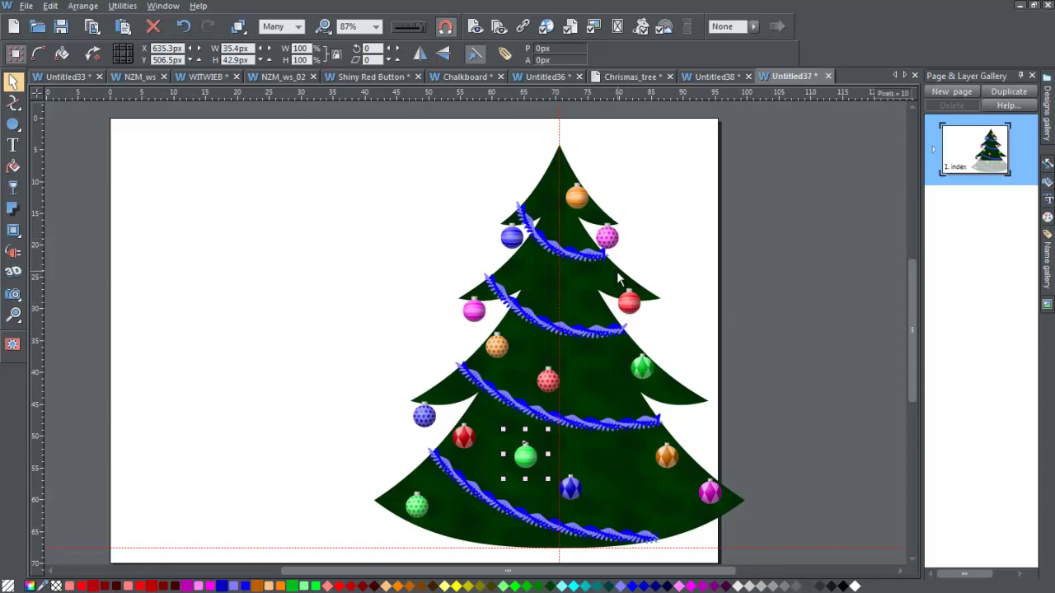
- Copy the striped red and magenta diamond baubles to bare areas above the bottom and second garlands, and nudge the top orange bauble towards the treetop
left_click(629, 304)
left_click_drag(633, 308, 644, 513)
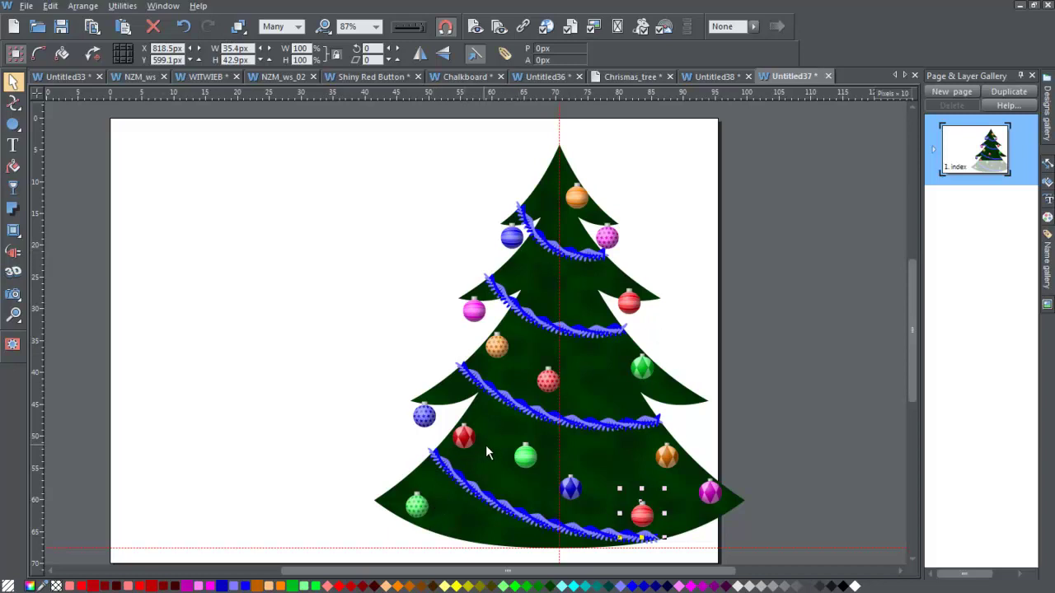
left_click(710, 492)
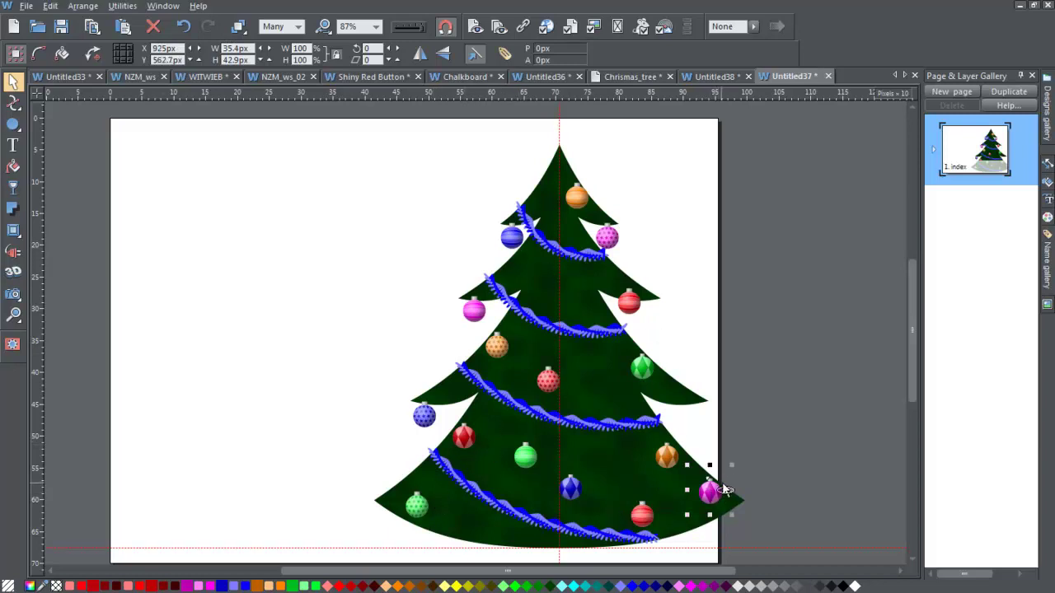
left_click_drag(710, 492, 544, 300)
left_click_drag(579, 201, 571, 197)
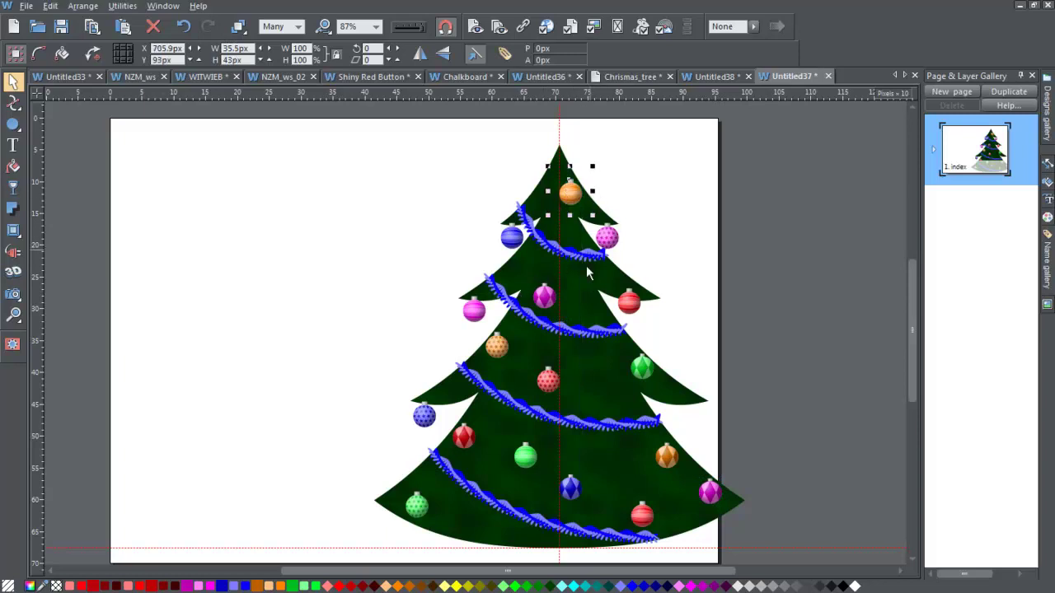
left_click(681, 205)
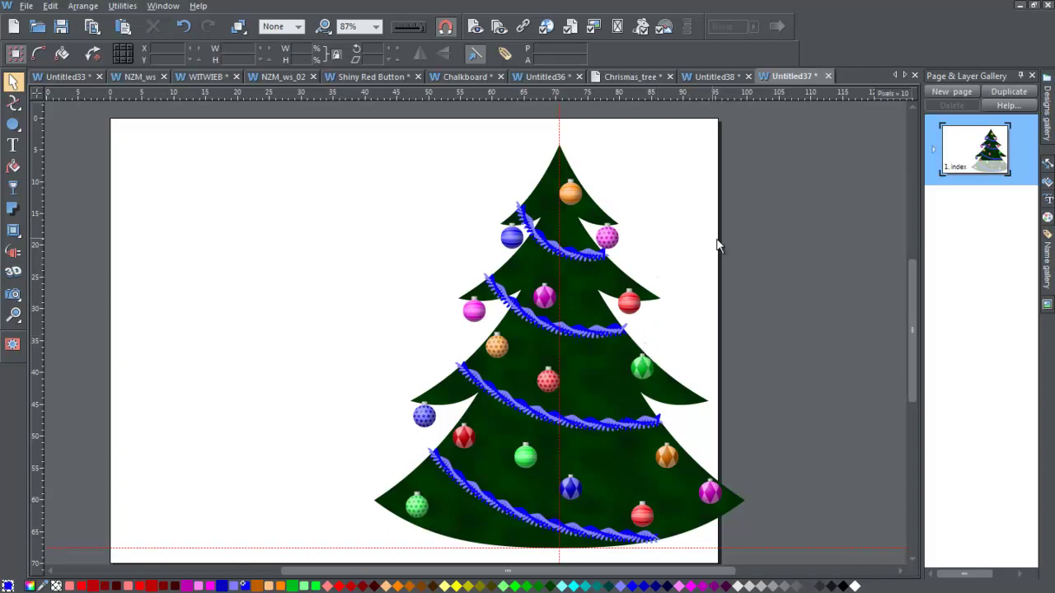
- Draw a blue five-pointed star about 160 px in size in the blank area beside the tree and rotate it upright
mouse_move(914, 297)
left_mouse_down()
mouse_move(916, 285)
mouse_move(914, 298)
left_mouse_up()
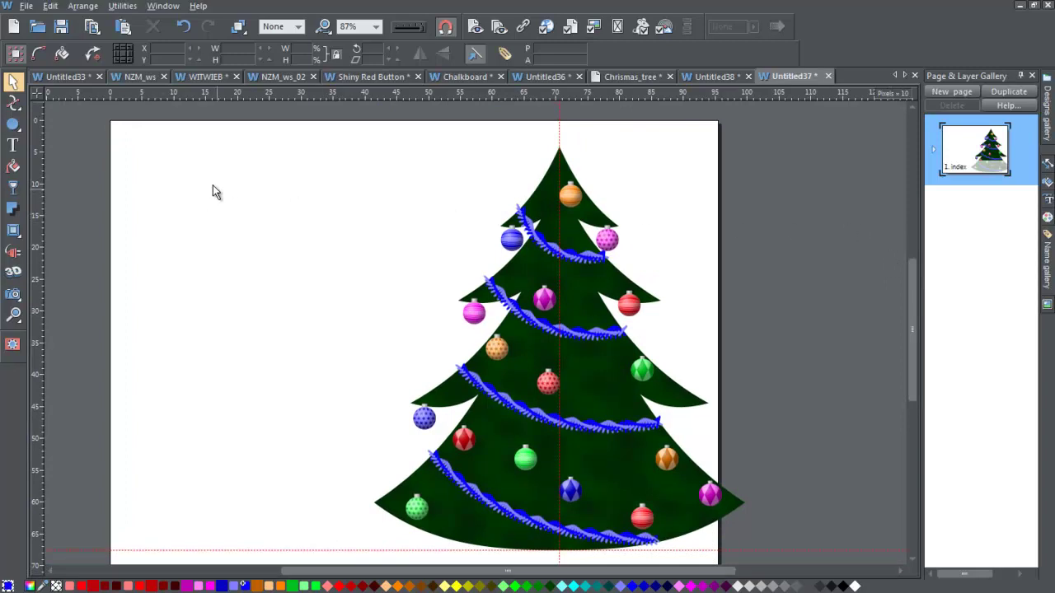
left_click(14, 124)
left_click(88, 127)
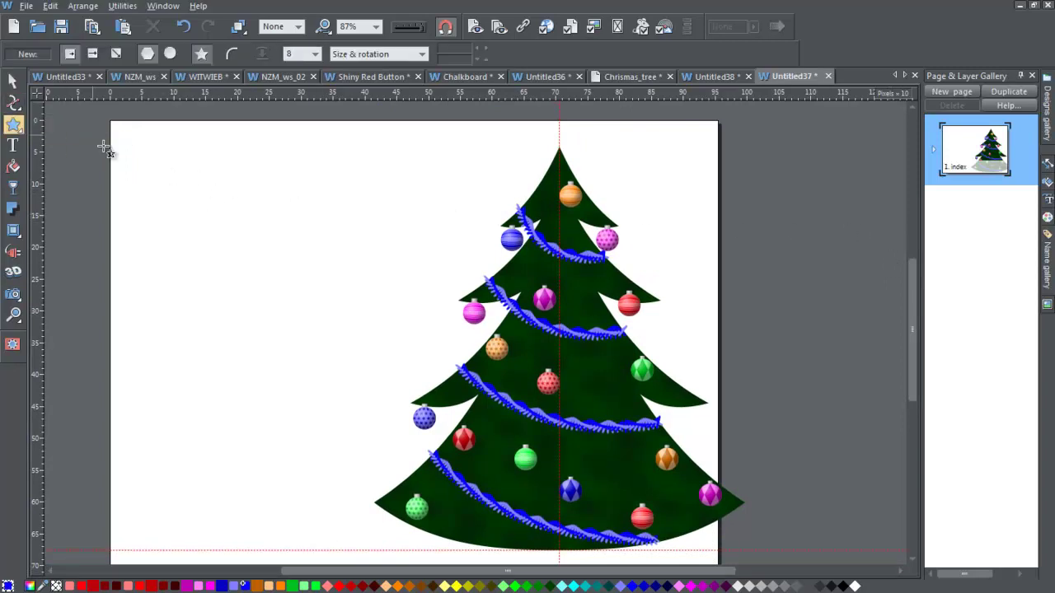
left_click_drag(255, 221, 301, 255)
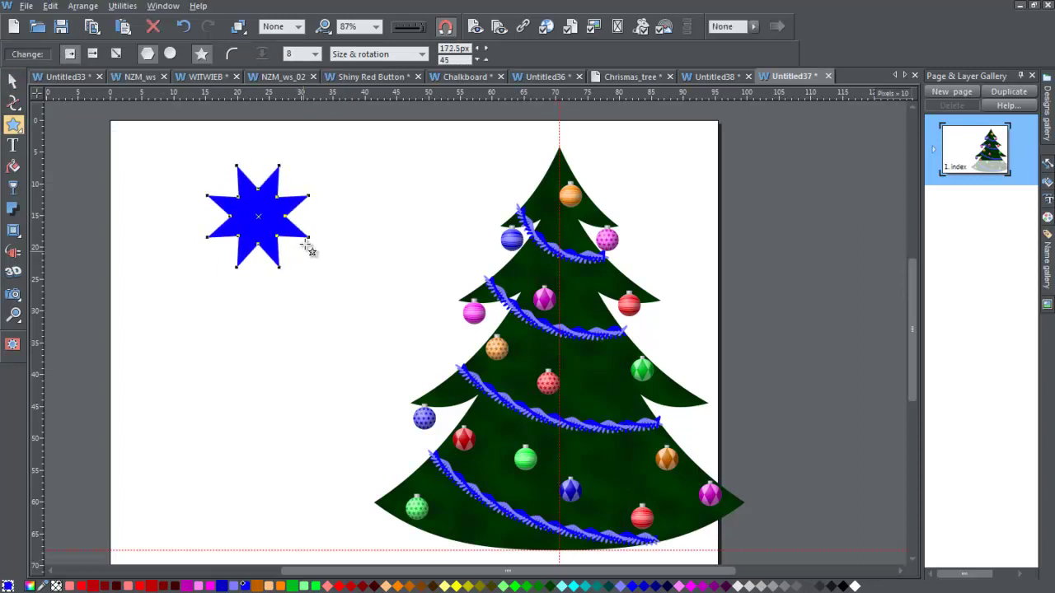
left_click(316, 55)
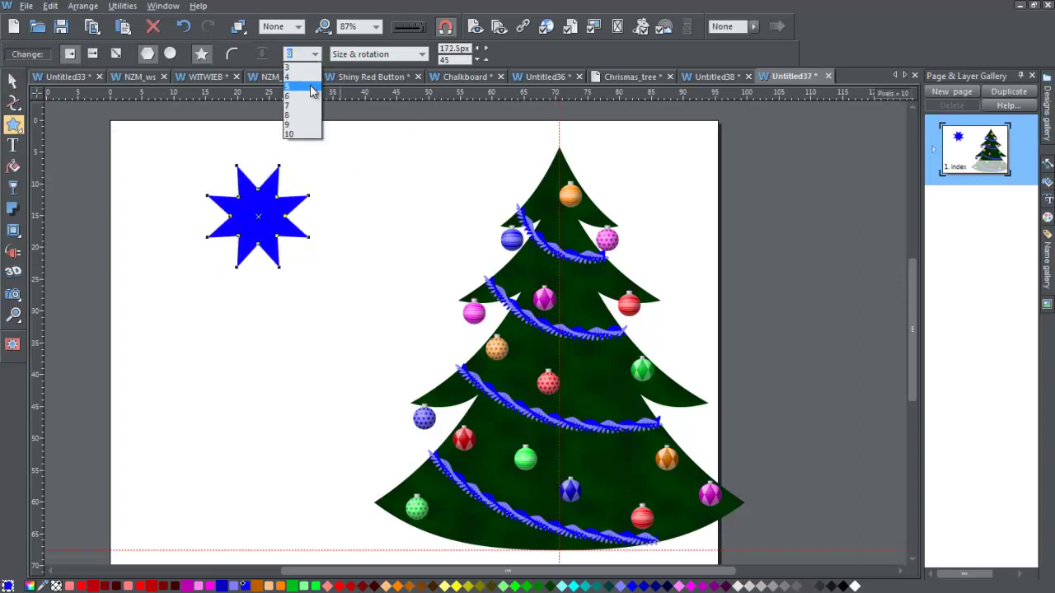
left_click(312, 87)
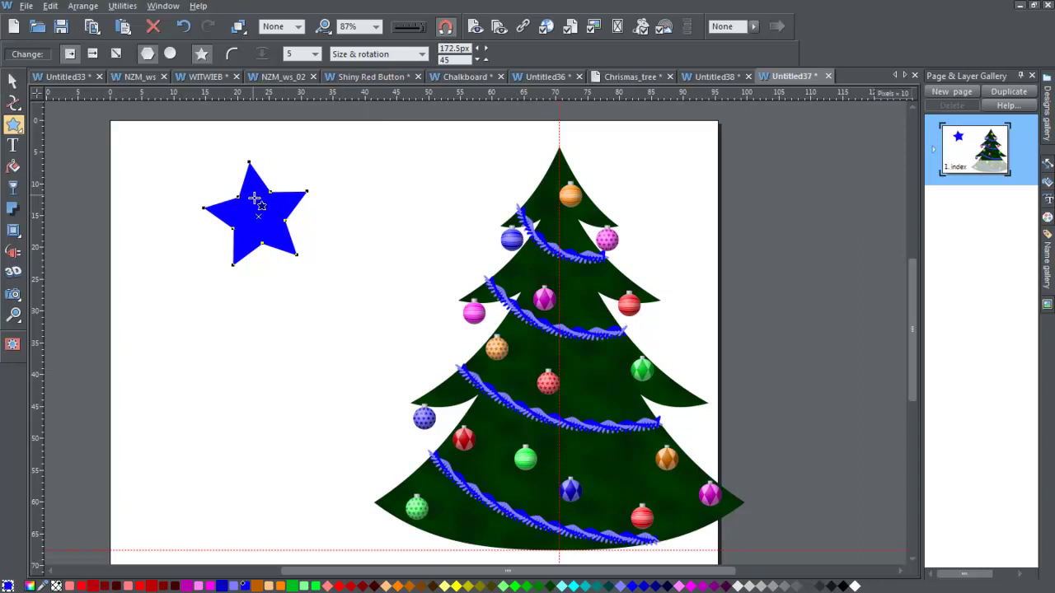
left_click_drag(306, 192, 309, 201)
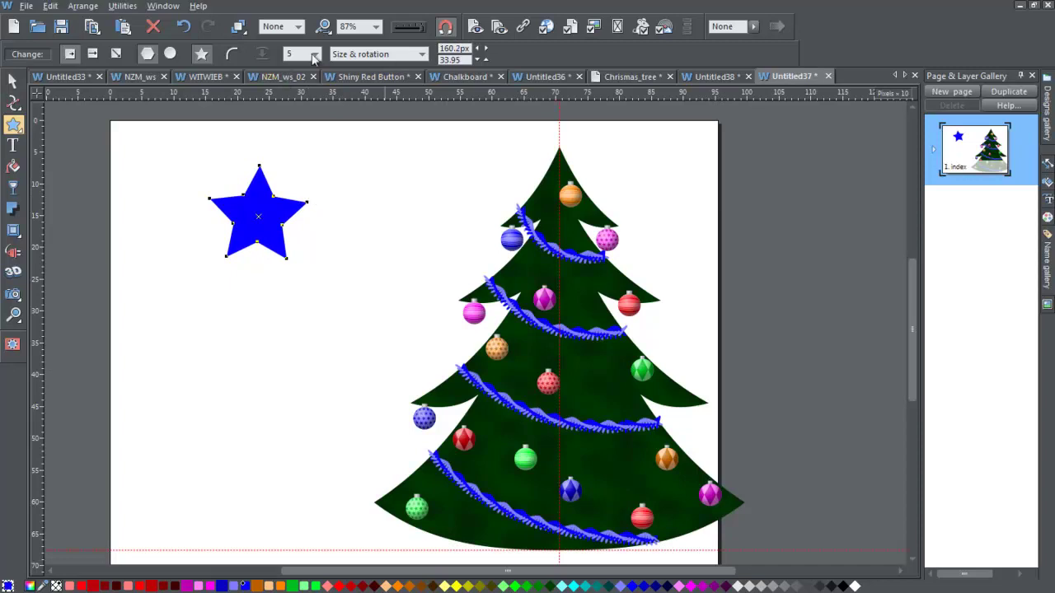
- Set the blue star's stellation radius to 32 px and fill it with dark yellow
left_click(315, 54)
left_click(421, 54)
left_click(421, 55)
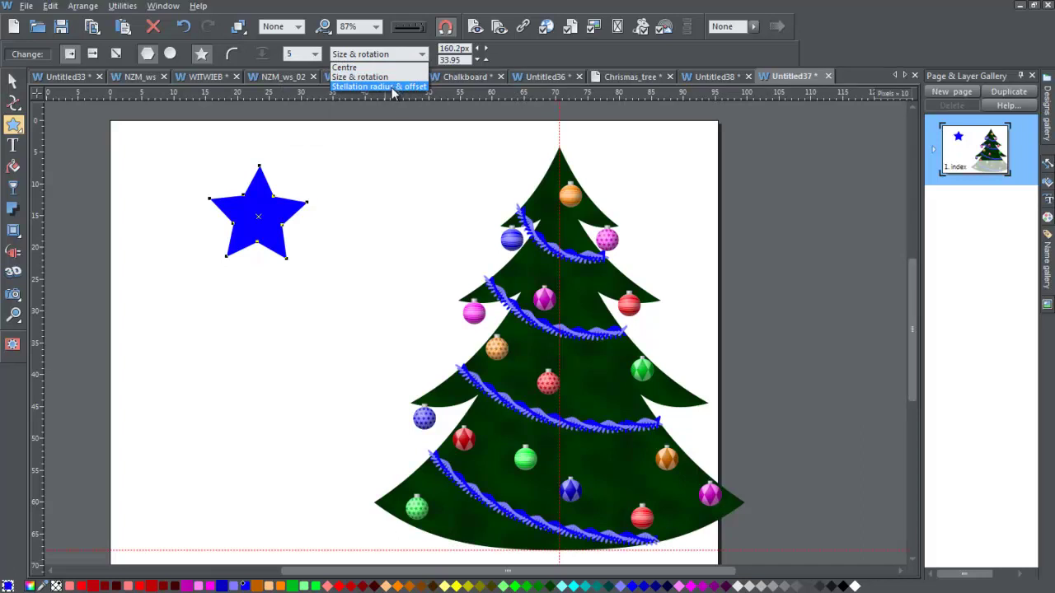
left_click(398, 87)
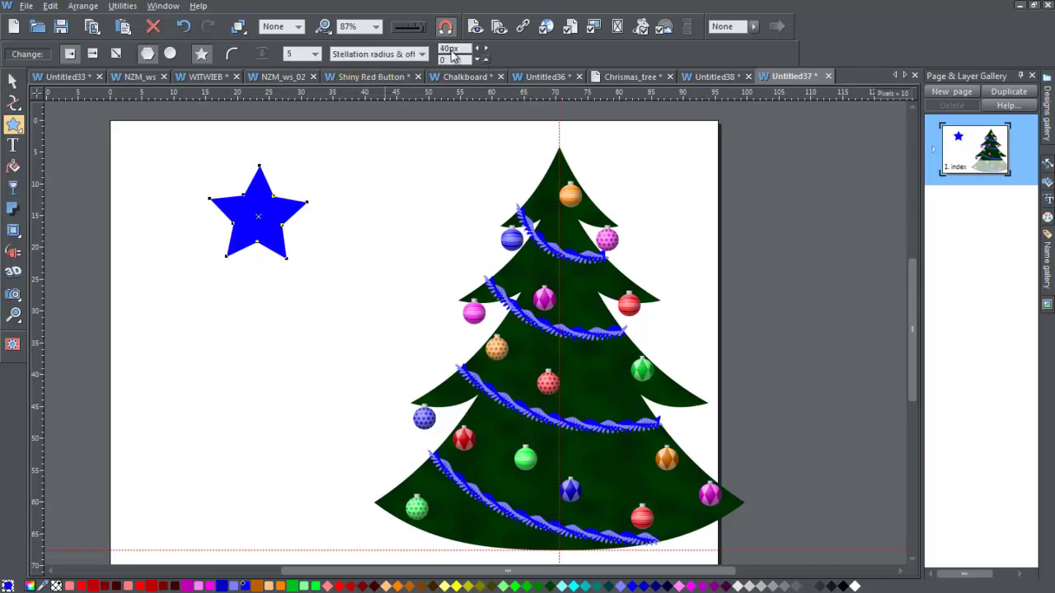
left_click(485, 48)
left_click(485, 48)
left_click(478, 50)
left_click(478, 49)
left_click(478, 49)
left_click(477, 49)
left_click(478, 50)
left_click(478, 50)
left_click(478, 50)
left_click(478, 50)
left_click(476, 51)
left_click(476, 51)
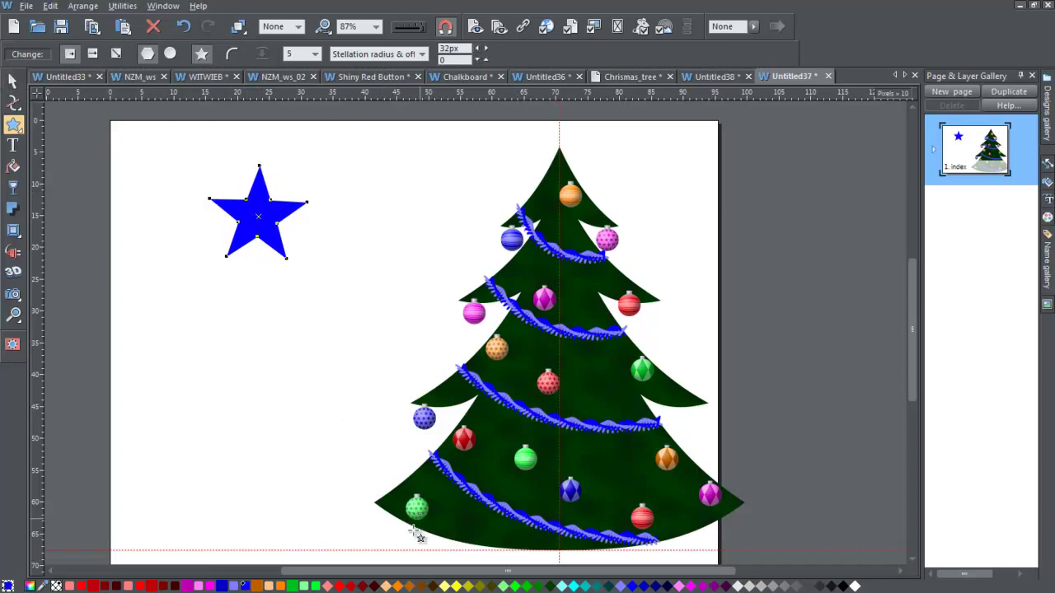
left_click(468, 586)
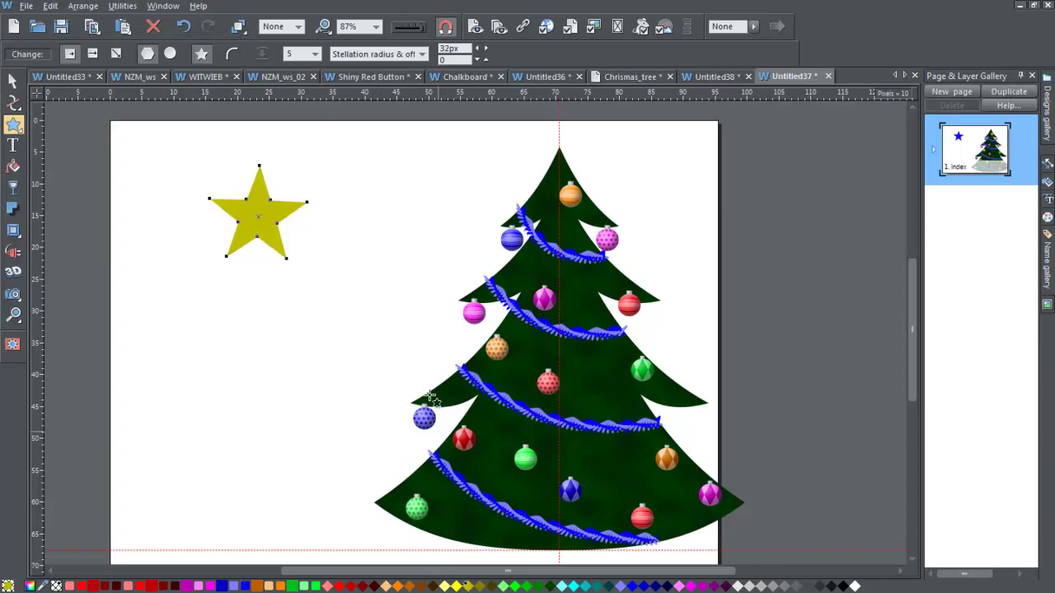
- Give the star a Flat inner bevel with the light coming from its upper left
left_click(13, 231)
left_click(82, 55)
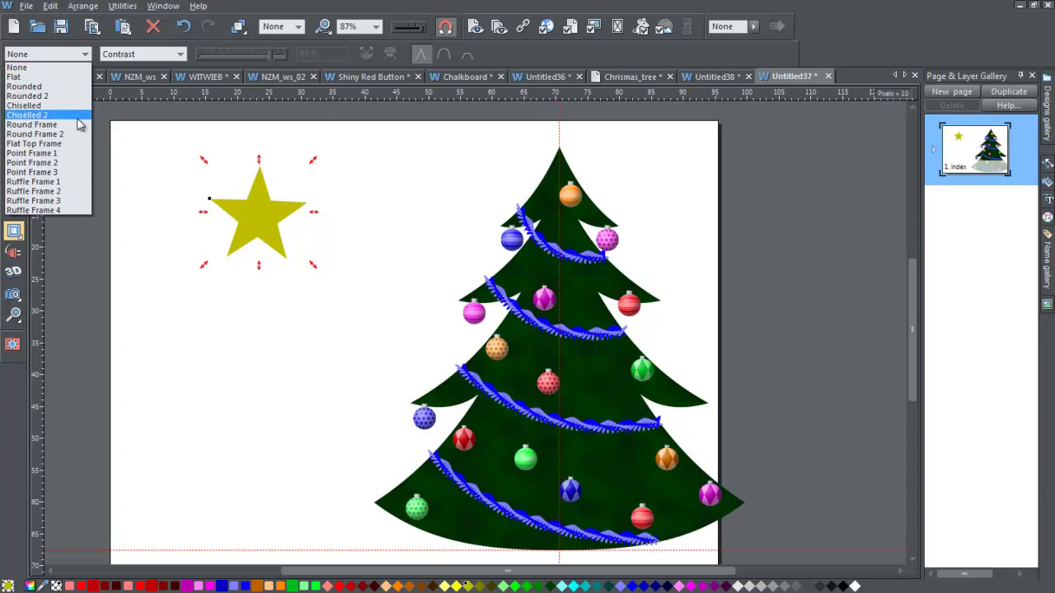
left_click(73, 78)
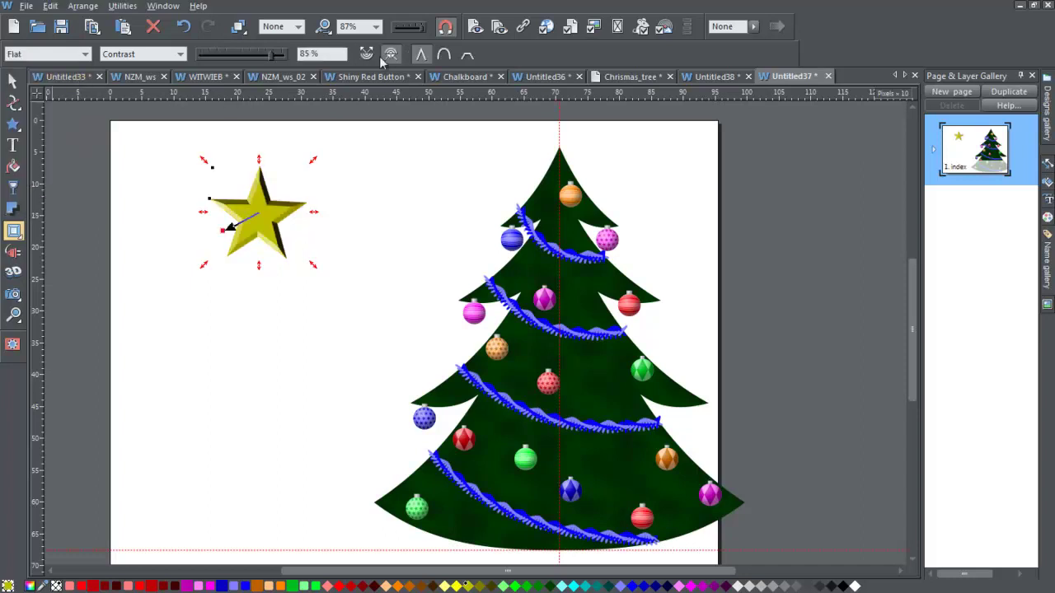
mouse_move(223, 230)
left_mouse_down()
mouse_move(240, 190)
mouse_move(233, 180)
left_mouse_up()
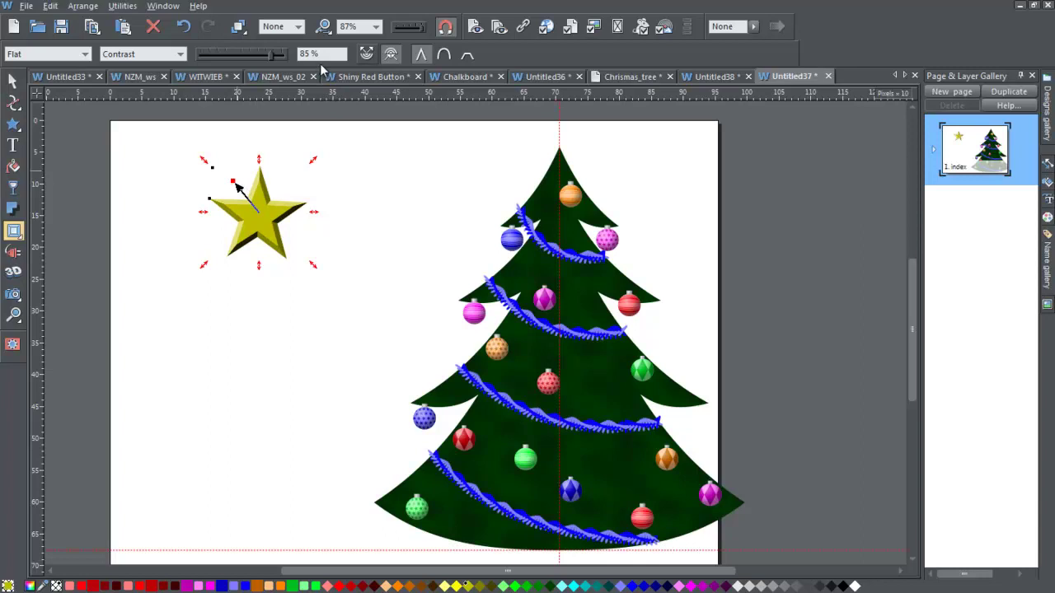
left_click(390, 54)
- Enlarge the star's bevel size until the facets meet in the middle of the star
left_click(183, 54)
left_click(175, 69)
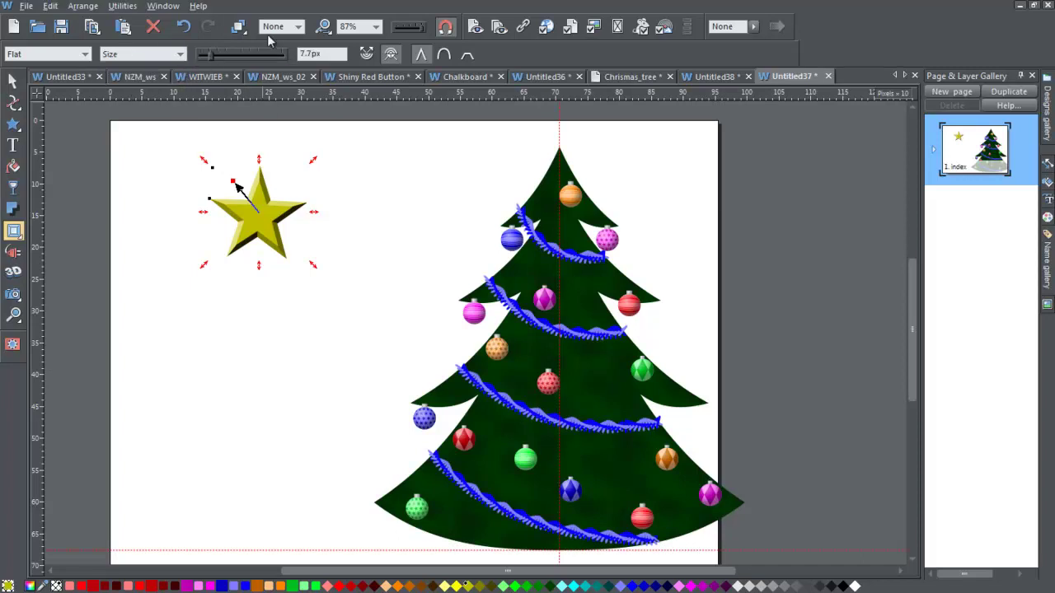
left_click_drag(212, 59, 215, 56)
- Place the beveled star on the treetop, scale it down to about 120 by 116 px and centre it on the vertical guideline
left_click(13, 80)
left_click_drag(255, 190, 574, 132)
left_click_drag(917, 286, 920, 259)
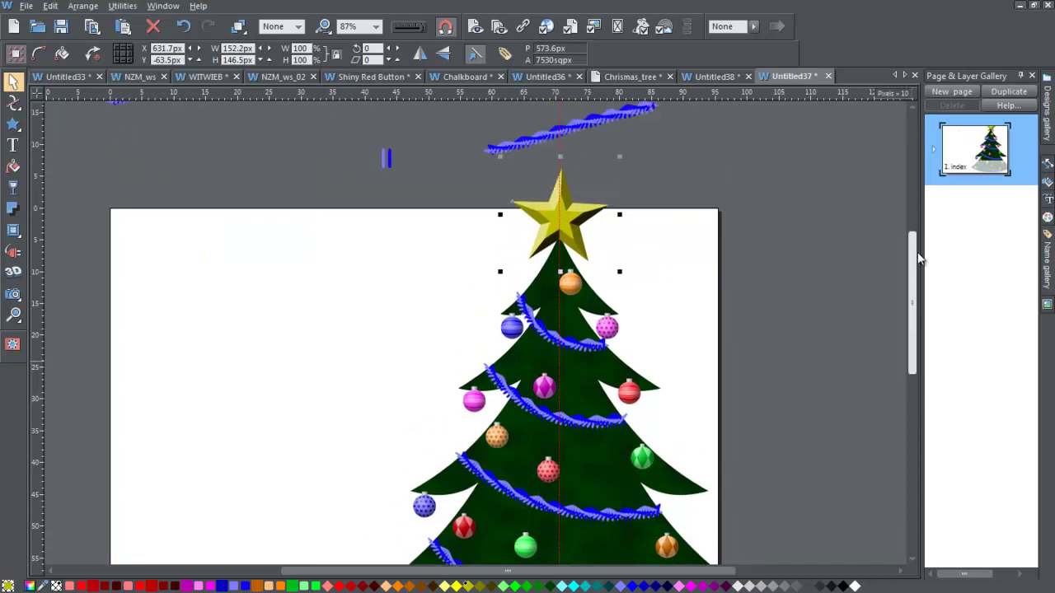
left_click_drag(621, 155, 592, 183)
mouse_move(557, 232)
left_mouse_down()
mouse_move(565, 224)
mouse_move(556, 220)
left_mouse_up()
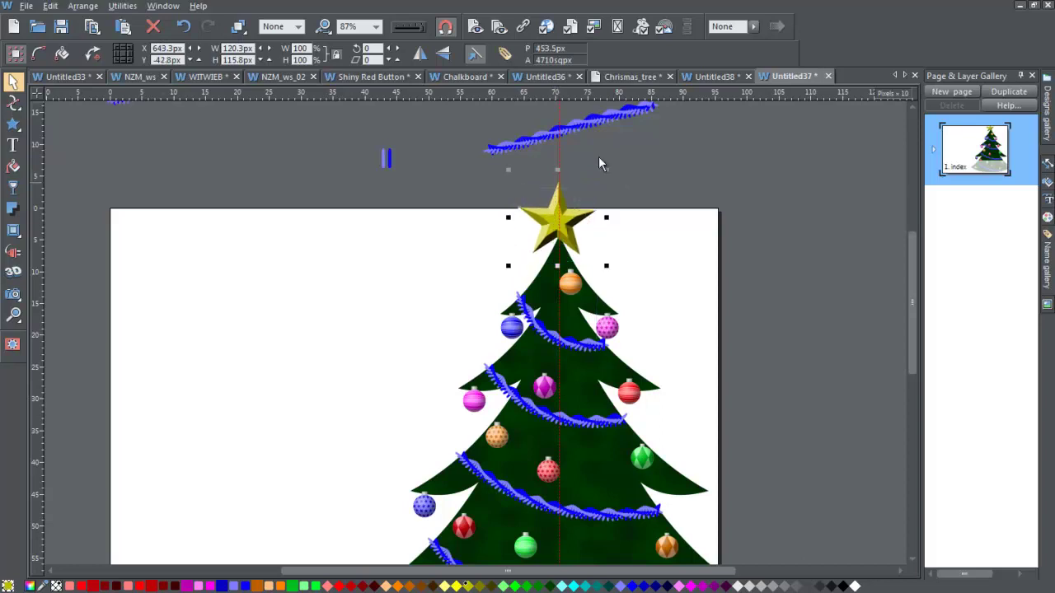
key("Right")
key("Right")
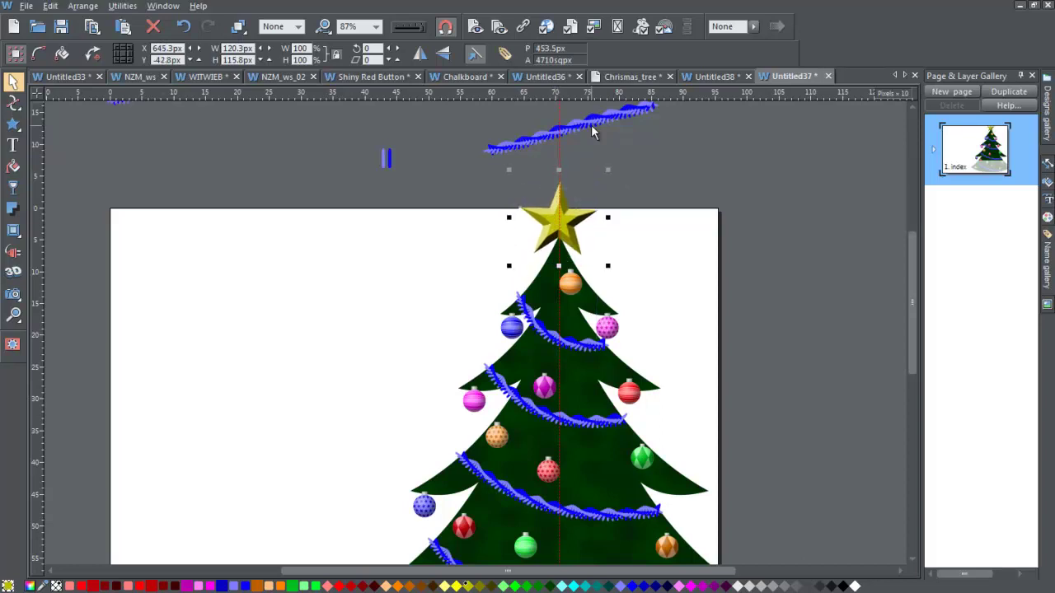
- Draw a second star about 238 px in size in the blank area beside the tree and give it eight points
mouse_move(911, 249)
left_mouse_down()
mouse_move(911, 276)
mouse_move(905, 268)
left_mouse_up()
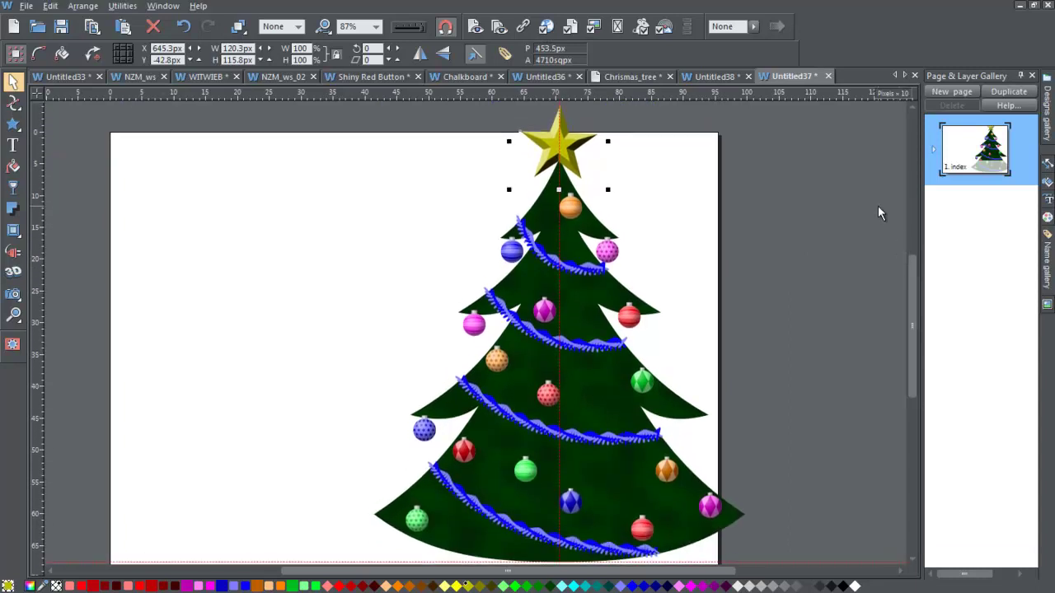
mouse_move(913, 285)
left_mouse_down()
mouse_move(918, 264)
mouse_move(918, 287)
mouse_move(925, 278)
mouse_move(913, 272)
left_mouse_up()
left_click(13, 123)
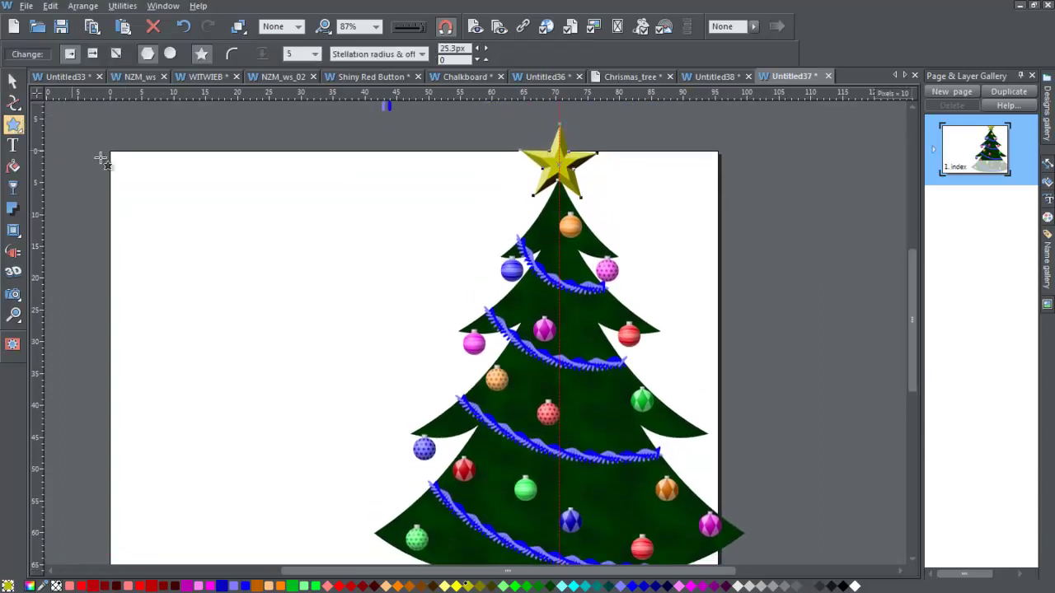
left_click_drag(226, 233, 272, 292)
left_click(315, 53)
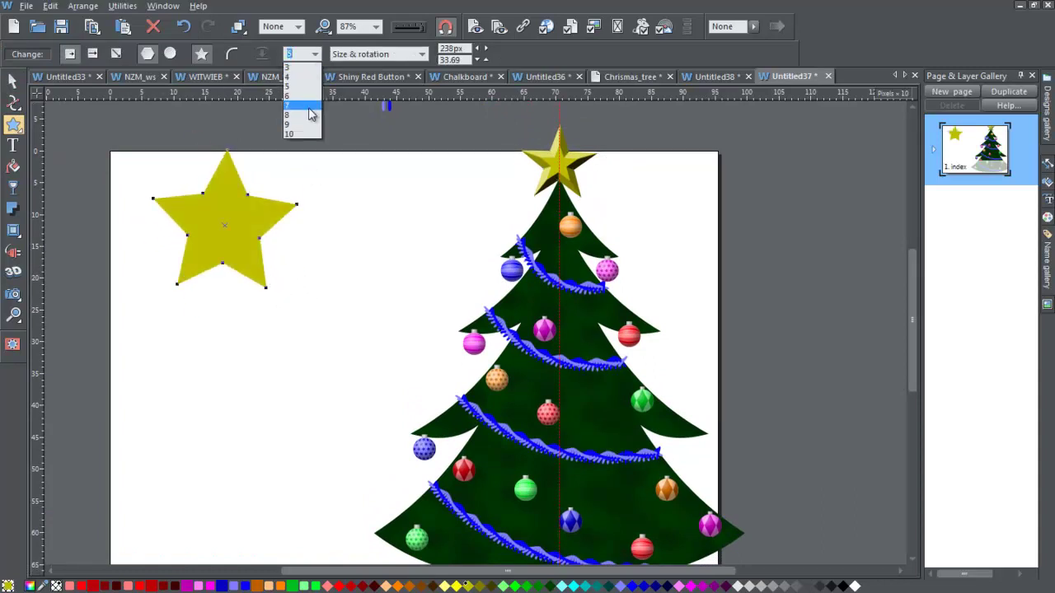
left_click(315, 109)
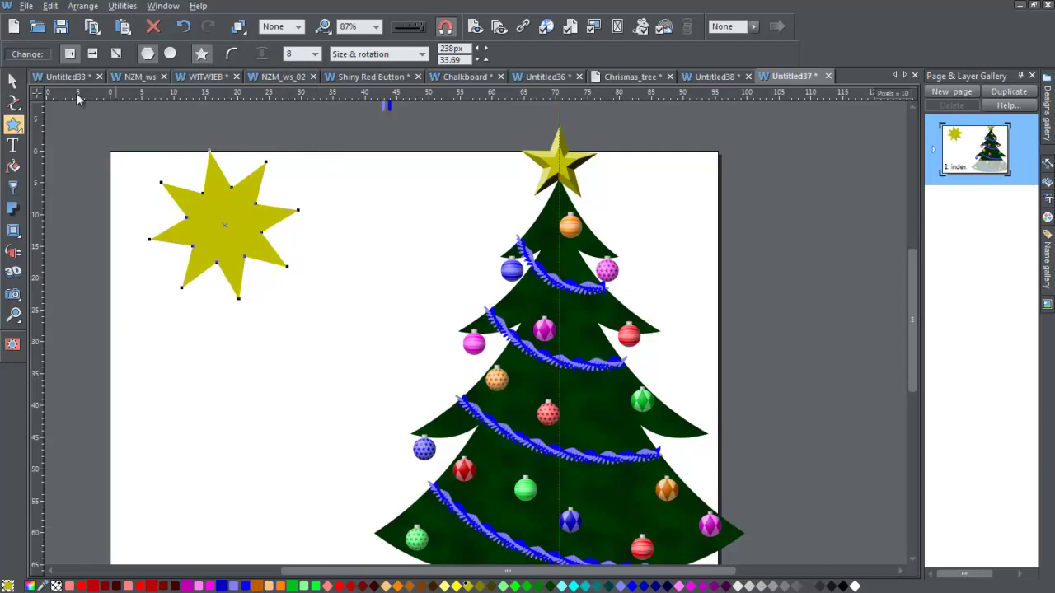
- Rotate the eight-pointed star upright and centre it on a new vertical guideline at about 200 px
left_click_drag(39, 255, 236, 258)
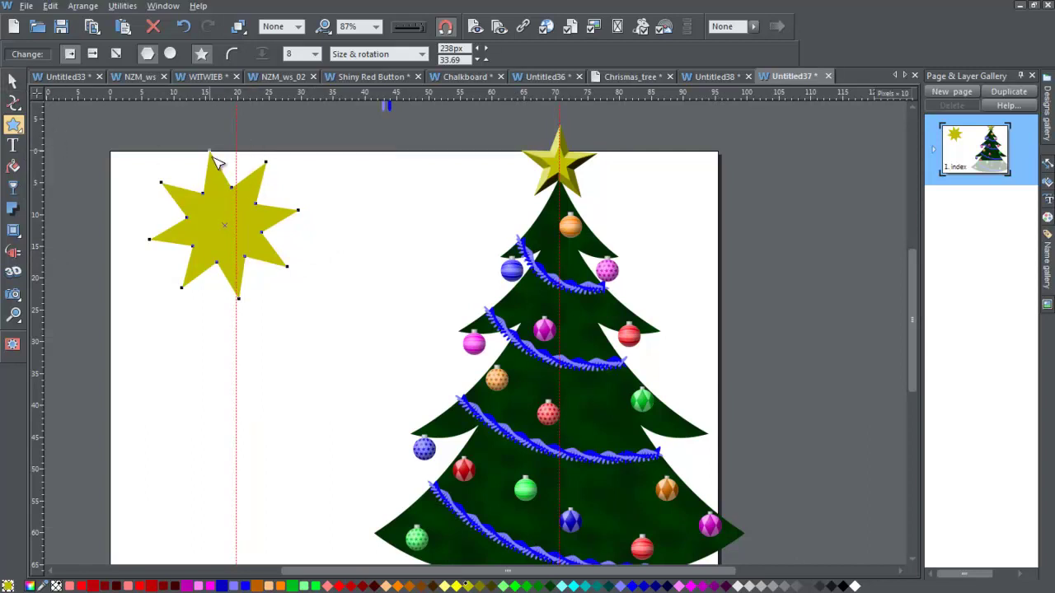
left_click_drag(211, 154, 225, 152)
left_click(229, 205)
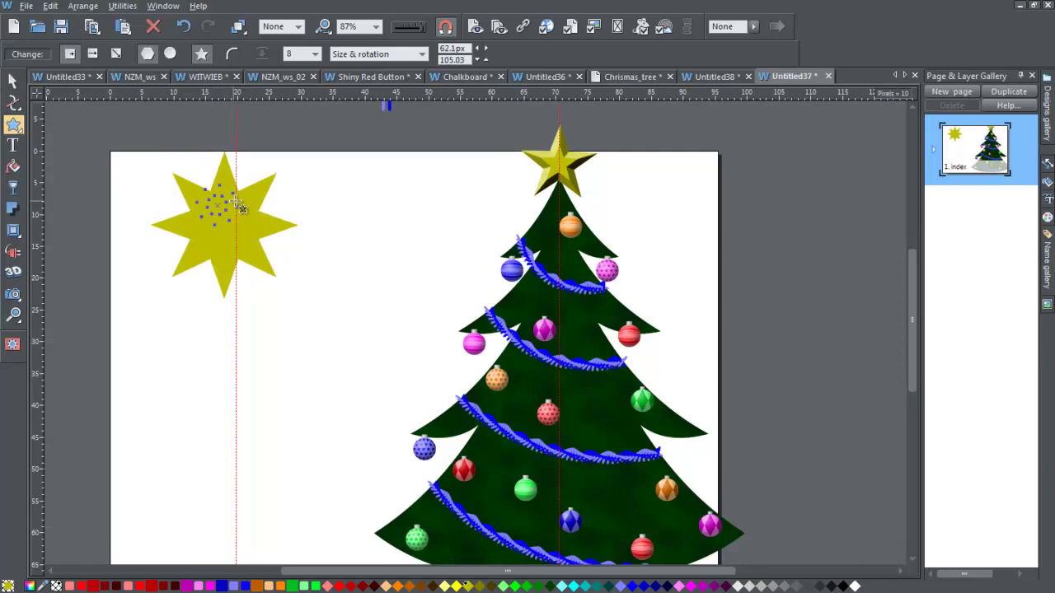
key("ctrl+z")
left_click(14, 81)
left_click_drag(229, 191, 242, 196)
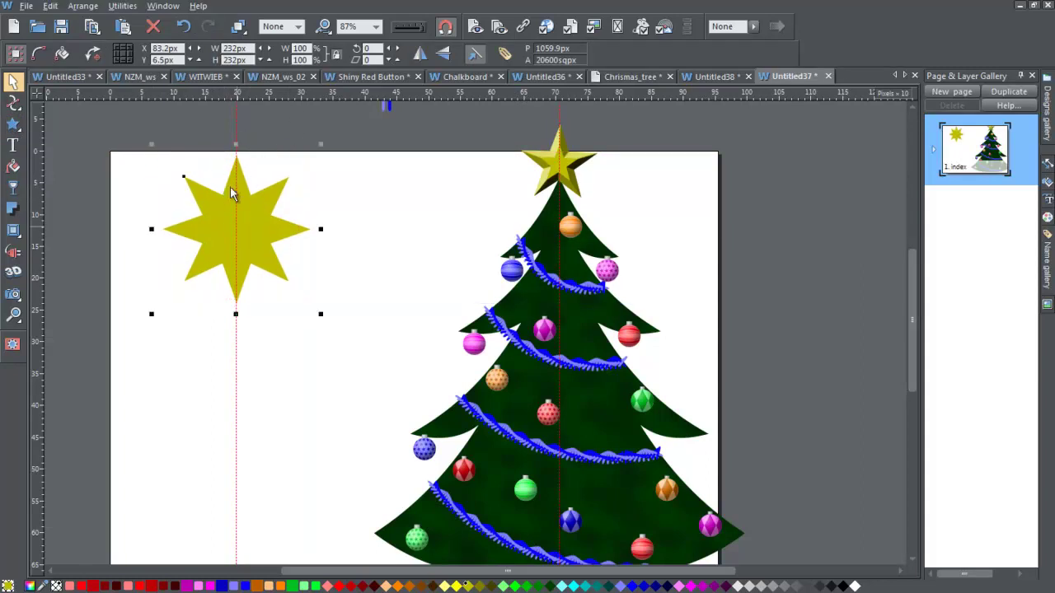
- Add horizontal and vertical guidelines through all the inner corners of the eight-pointed star
left_click(13, 315)
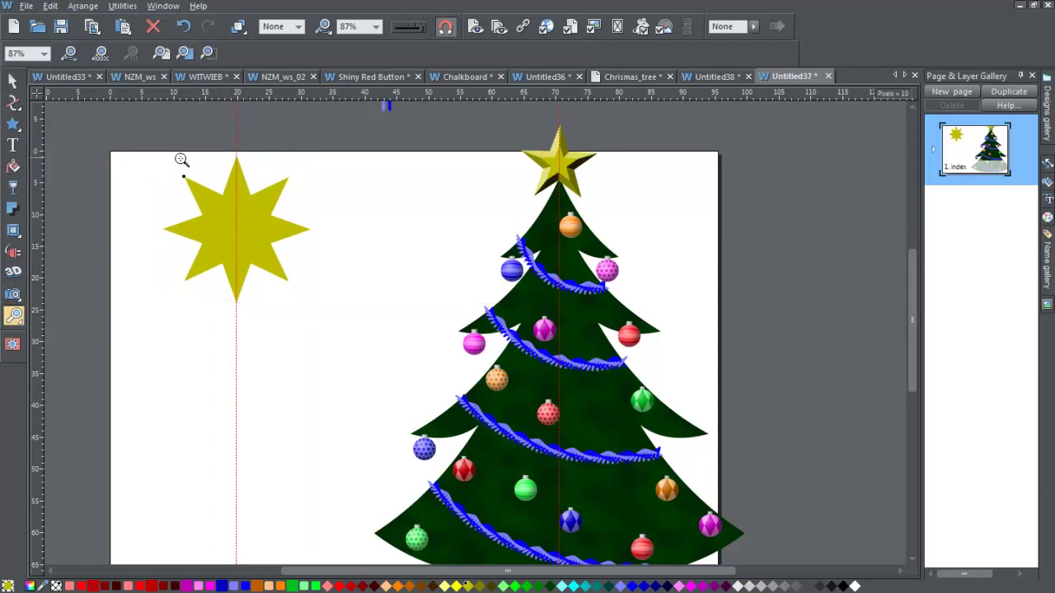
left_click_drag(143, 134, 330, 309)
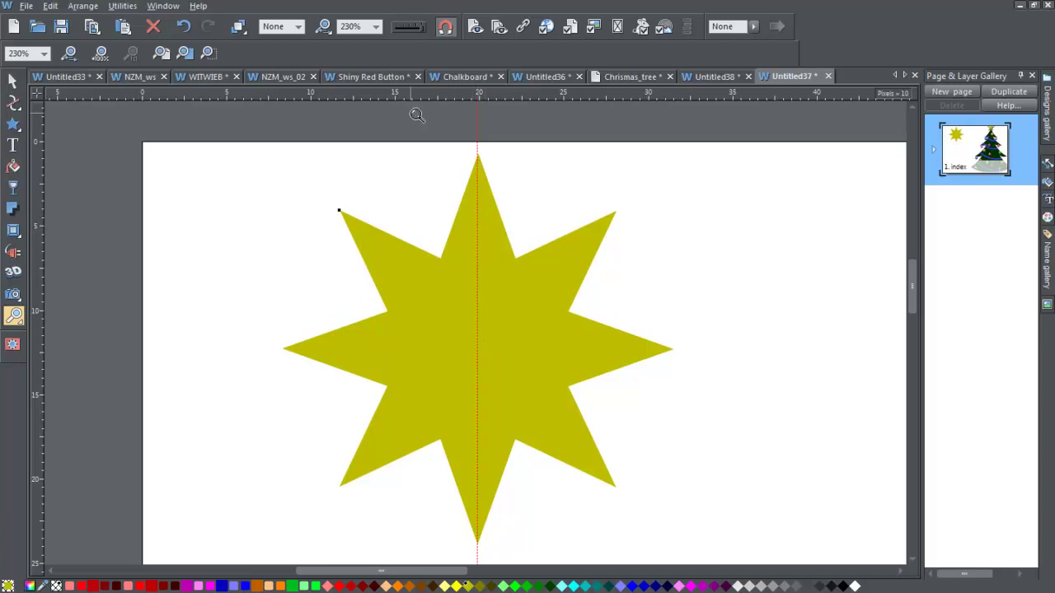
left_click_drag(488, 90, 505, 258)
left_click_drag(521, 209, 516, 311)
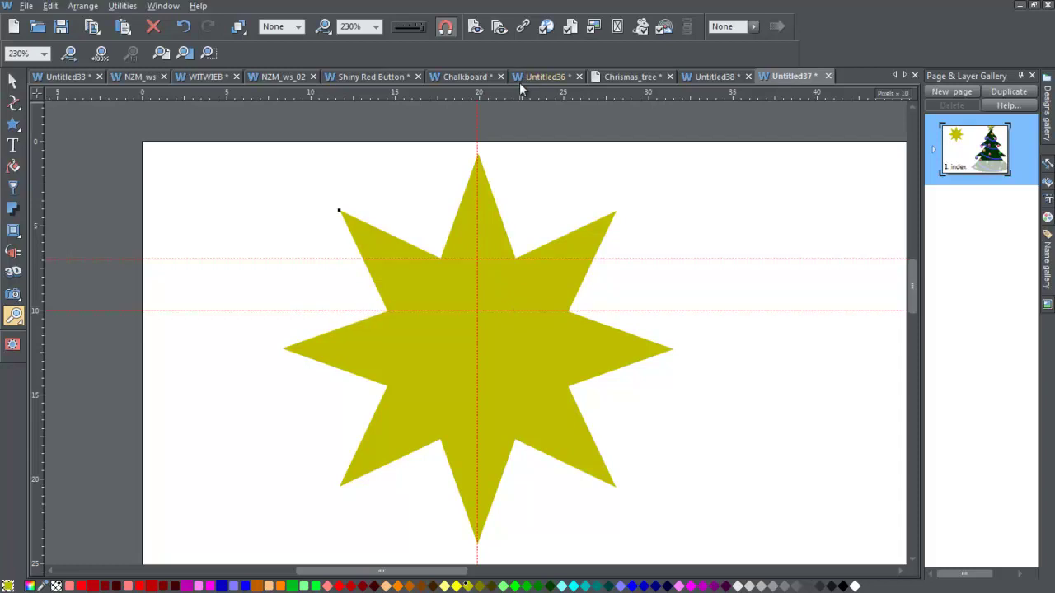
left_click_drag(530, 385, 530, 384)
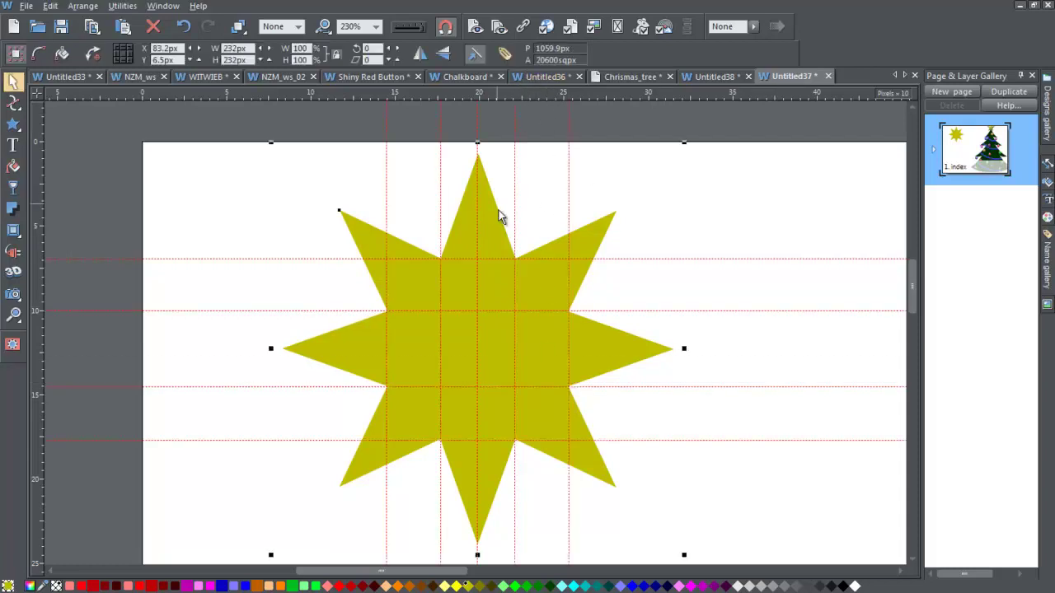
- Add horizontal and vertical guidelines through the tips of the star's four diagonal points
left_click_drag(351, 300, 340, 305)
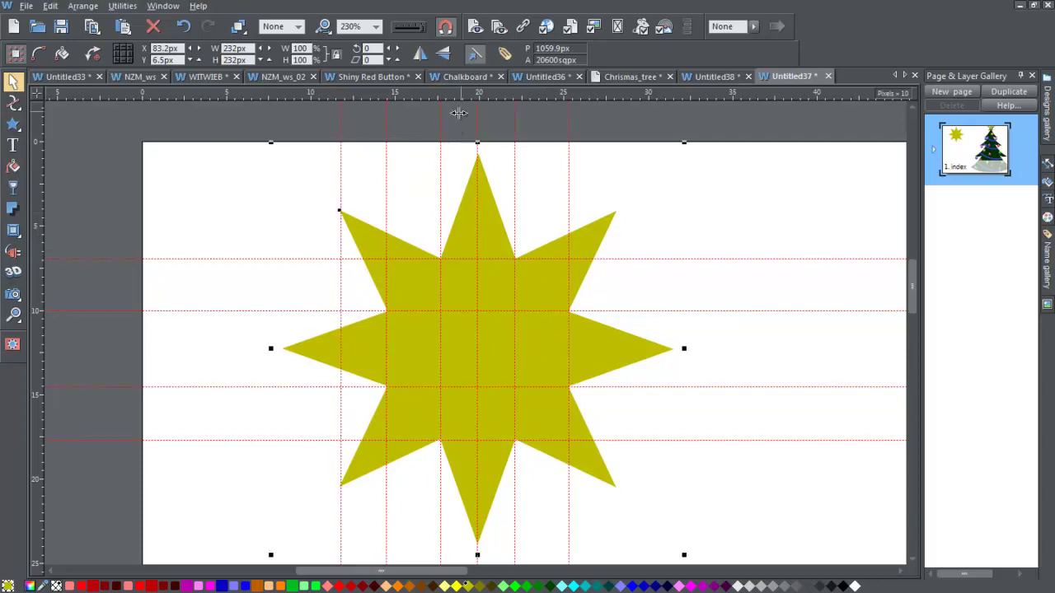
left_click_drag(476, 94, 471, 212)
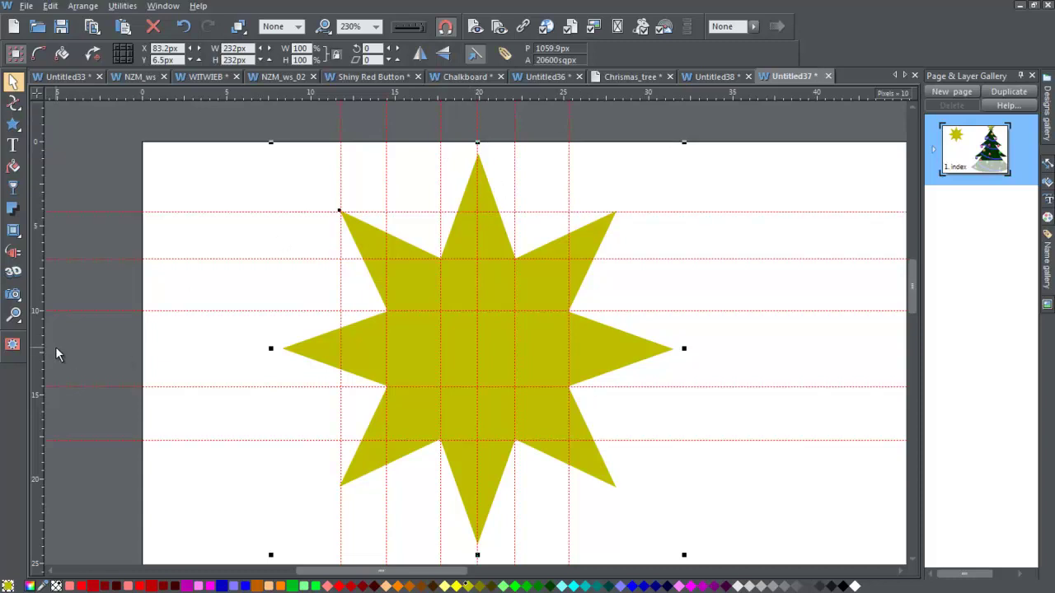
left_click_drag(39, 344, 615, 370)
left_click_drag(604, 94, 590, 484)
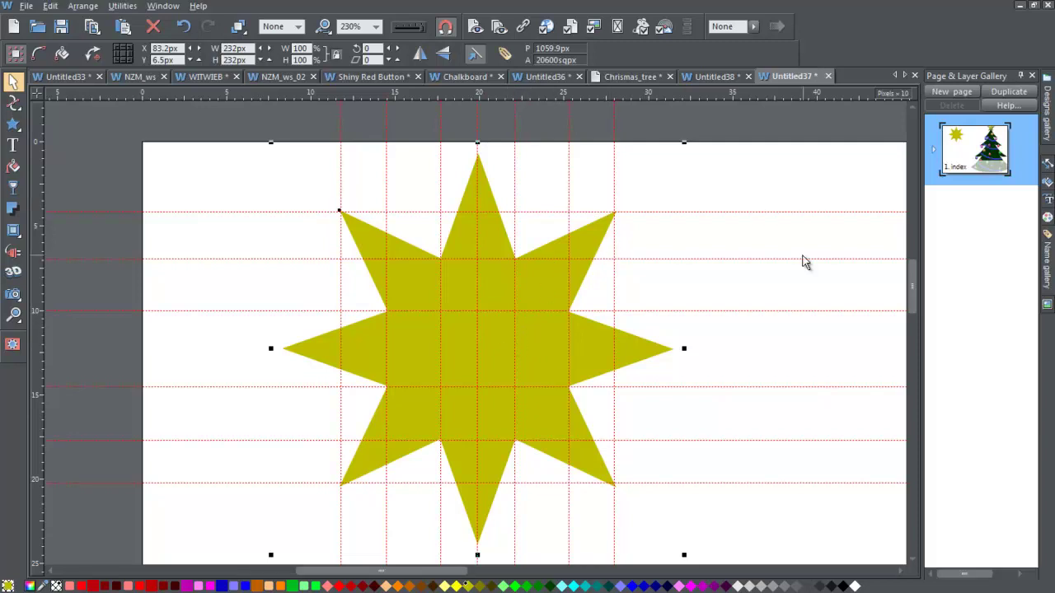
- Enlarge the eight-pointed star to about 313 px, keeping it upright, and convert it to editable shapes
scroll(913, 285, "up", 3)
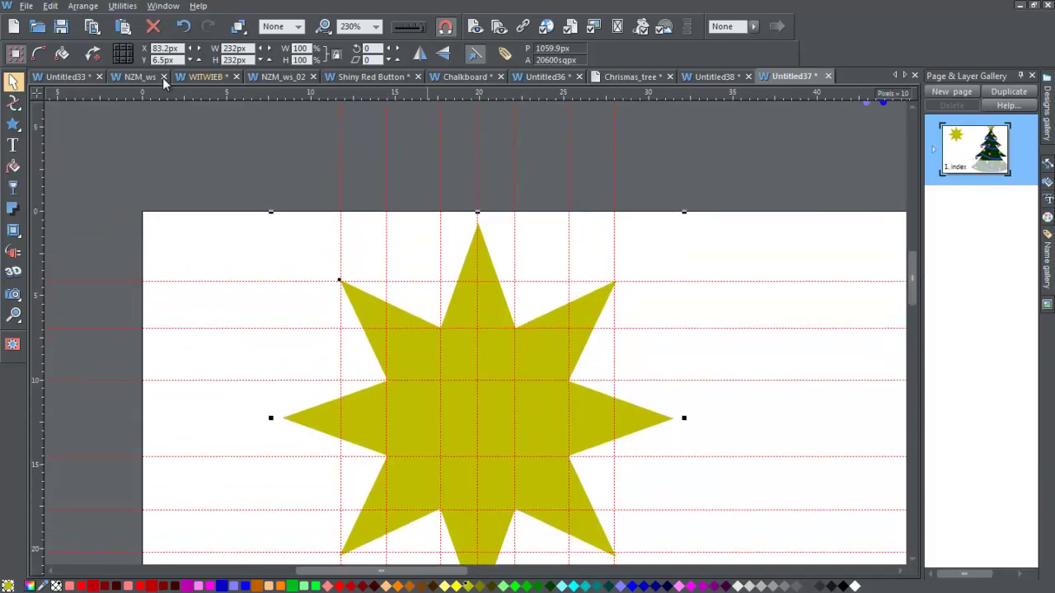
left_click(13, 124)
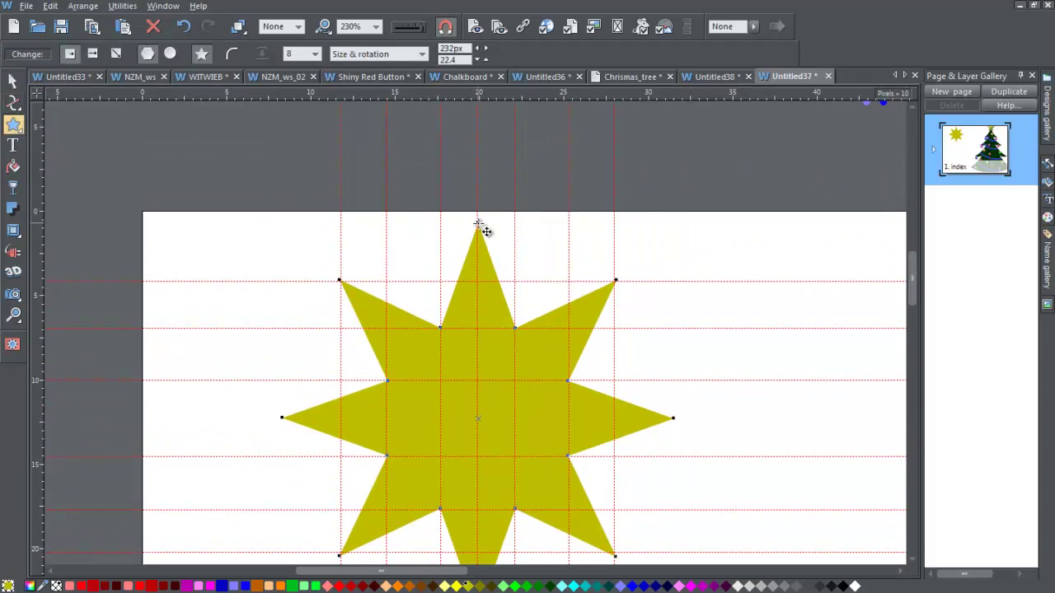
left_click_drag(478, 224, 478, 155)
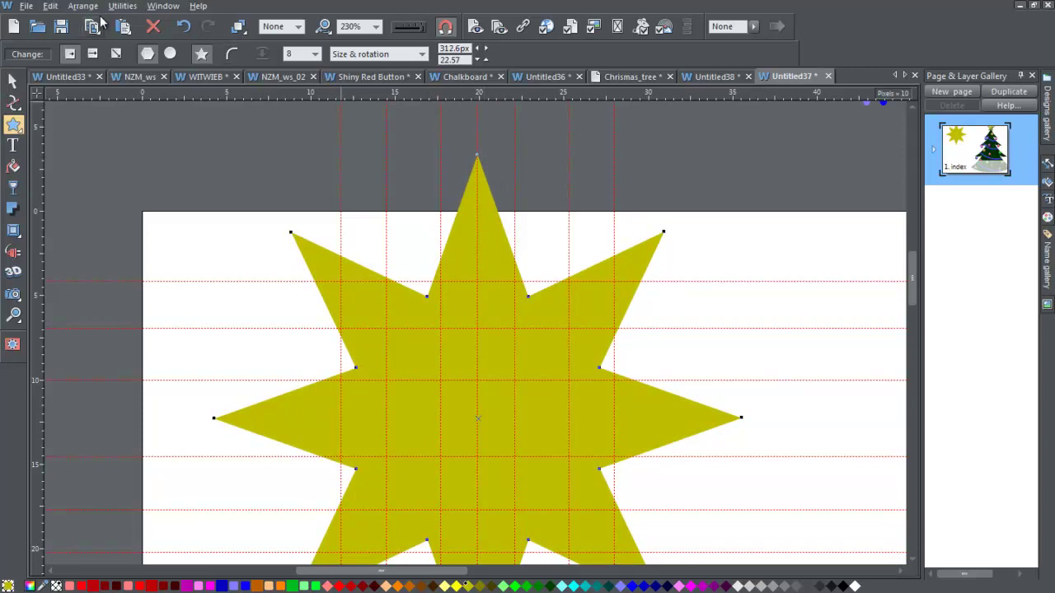
left_click(82, 6)
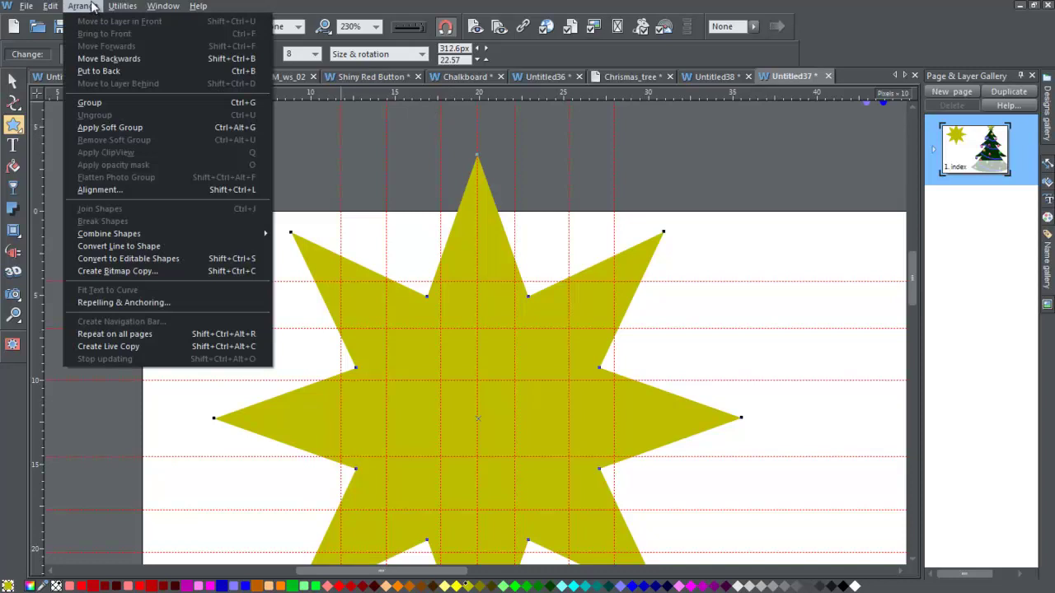
left_click(174, 261)
- Pull the tips of the star's four diagonal points inward to the intersections of the outermost guidelines
left_click(14, 103)
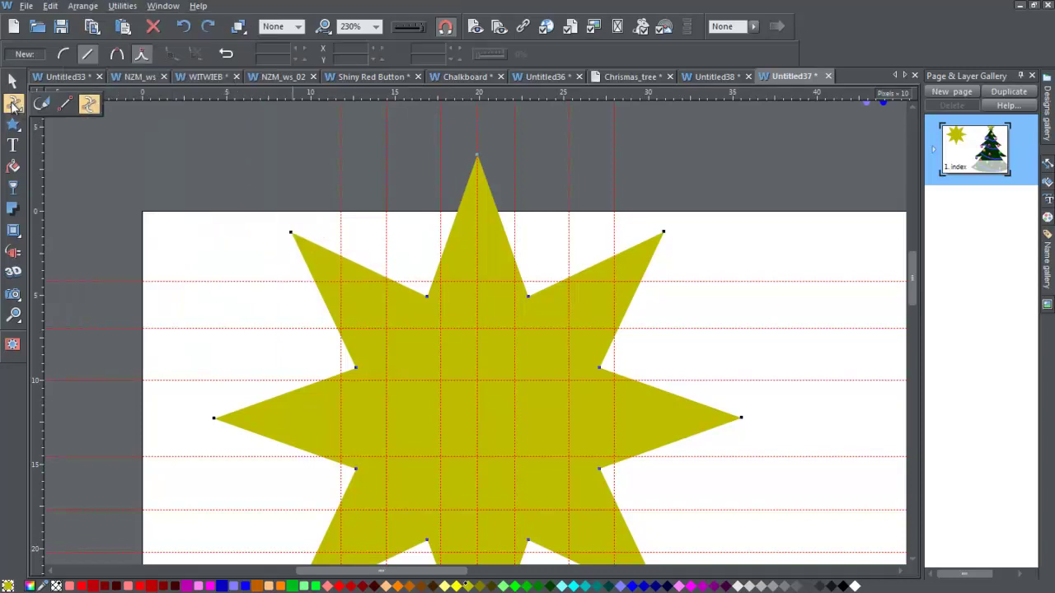
left_click_drag(292, 234, 340, 282)
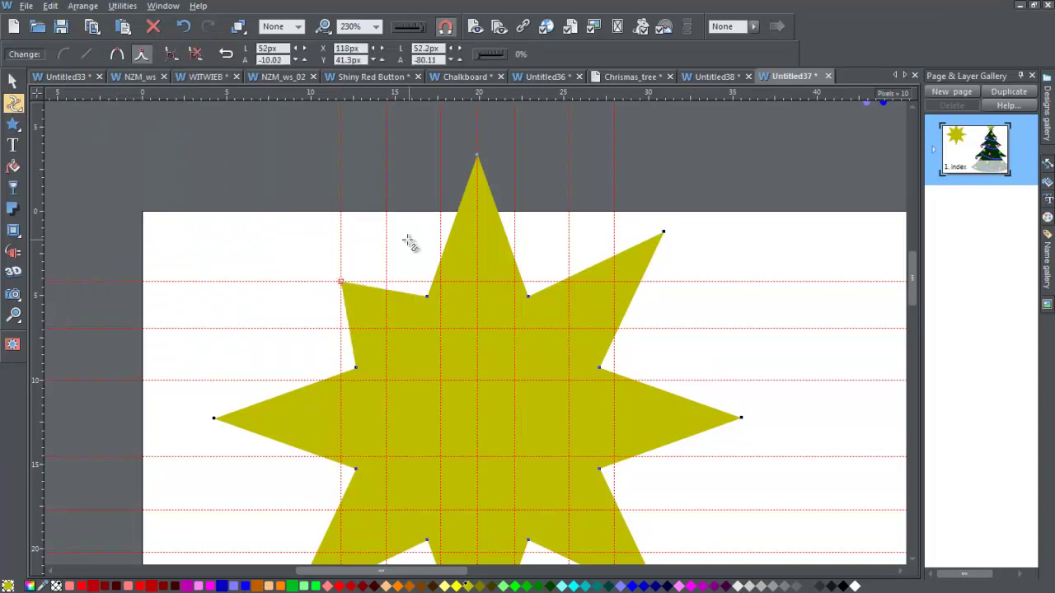
left_click(663, 233)
left_click_drag(663, 233, 614, 282)
scroll(914, 278, "down", 3)
left_click_drag(664, 408, 614, 357)
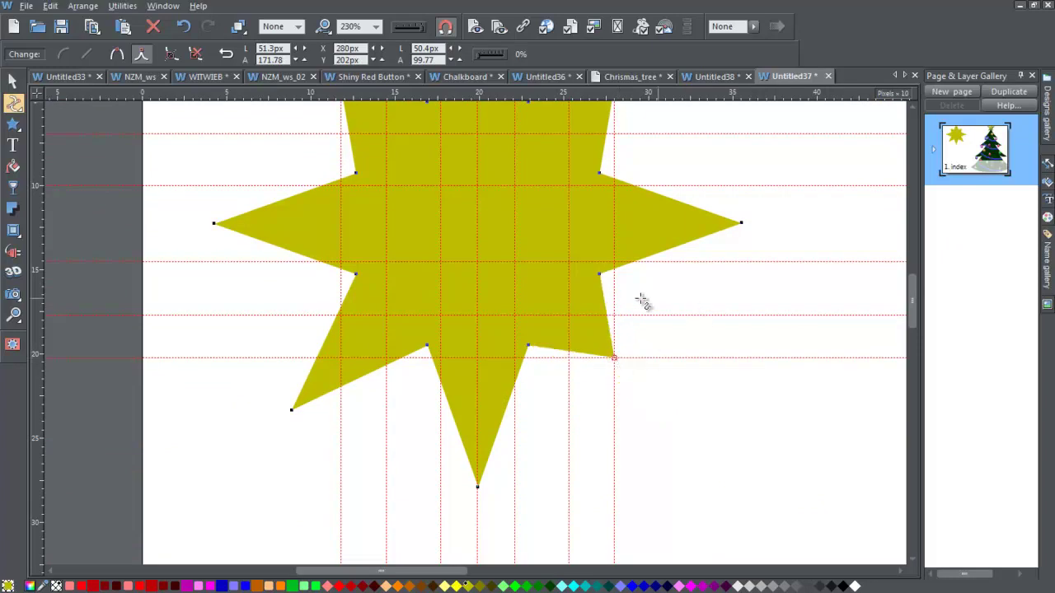
left_click_drag(292, 409, 341, 357)
mouse_move(913, 315)
left_mouse_down()
mouse_move(912, 292)
mouse_move(913, 311)
left_mouse_up()
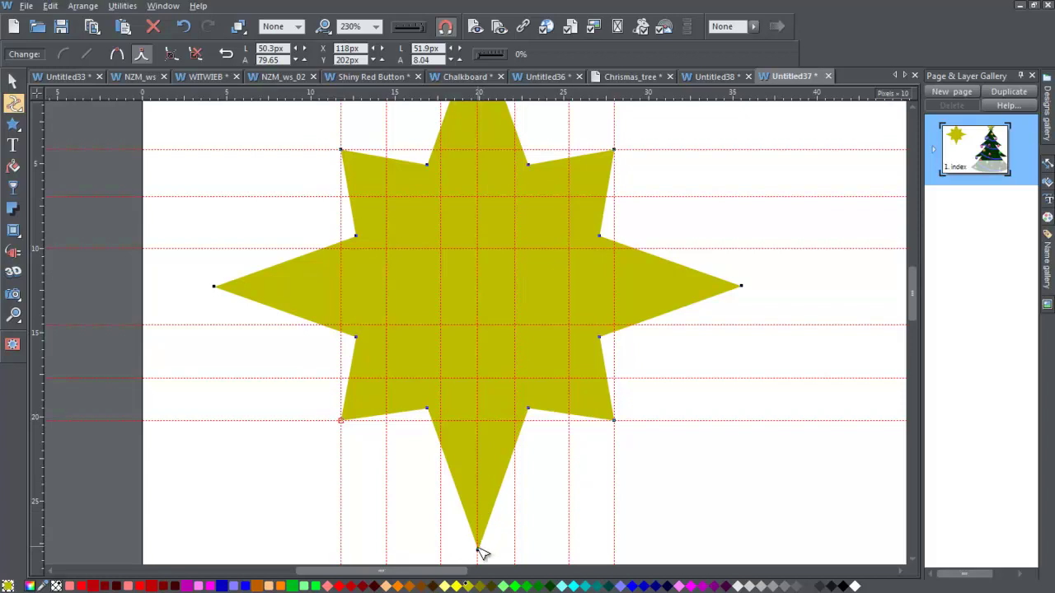
- Reshape the star's downward point into a short flat-ended base, its two corners on the guidelines flanking the centre and about 14 px below the lowest guideline
left_click_drag(477, 550, 441, 420)
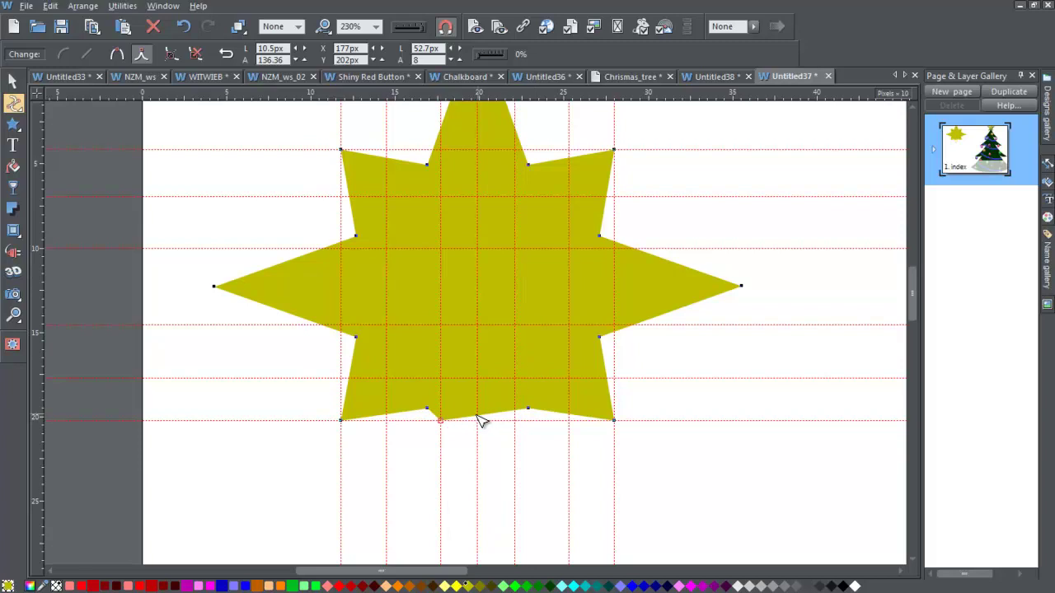
left_click_drag(482, 422, 517, 426)
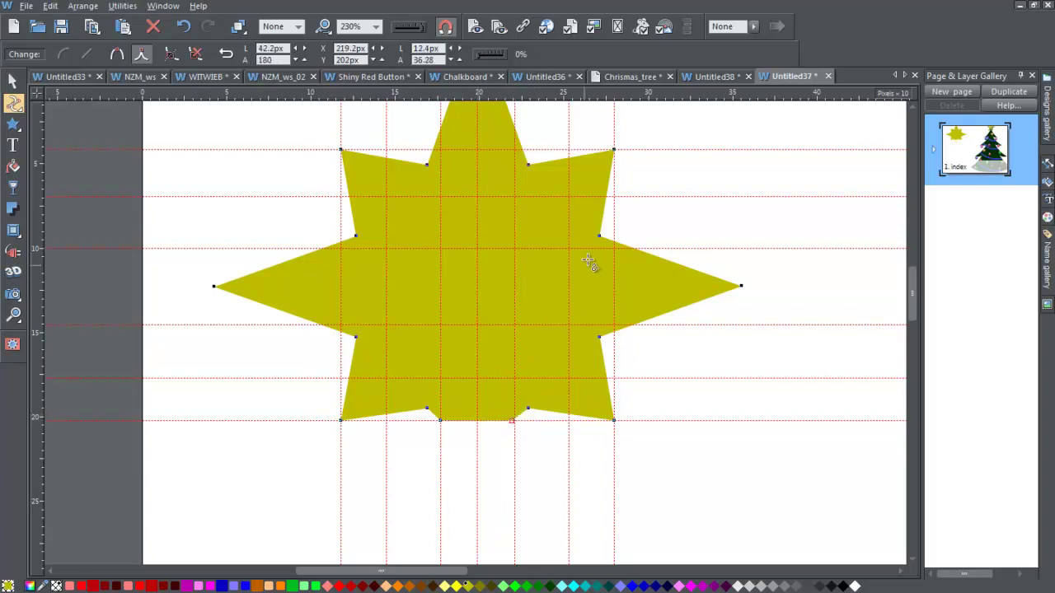
left_click(437, 422)
key("Down")
key("Down")
key("Down")
key("Down")
key("Down")
key("Down")
key("Down")
key("Down")
key("Down")
key("Down")
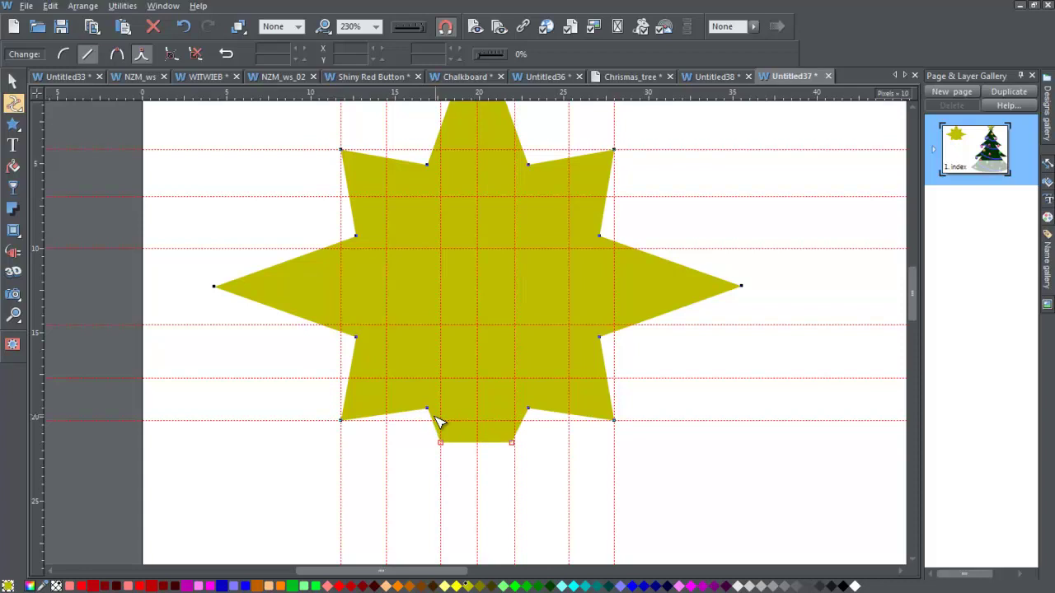
left_click(513, 442)
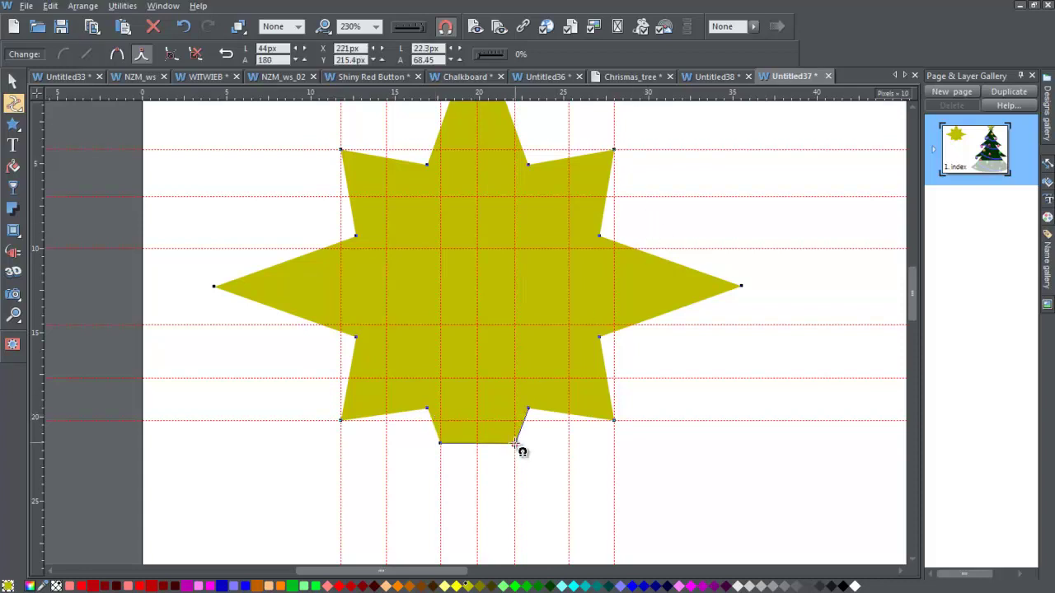
left_click_drag(514, 445, 513, 446)
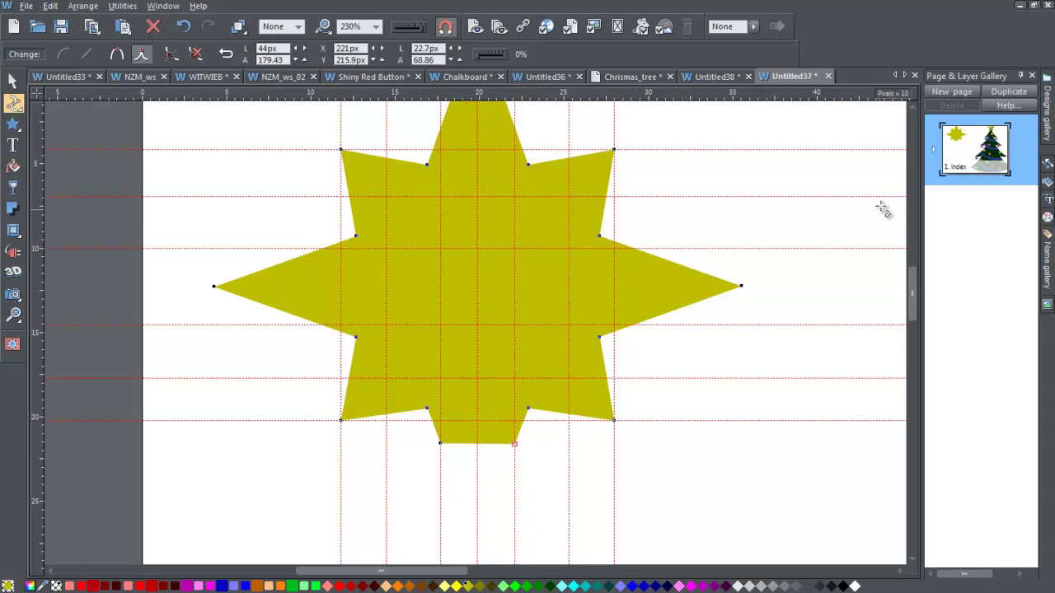
- Give the star a linear gradient running from upper left to lower right, with a yellow start colour and a dark olive end colour
scroll(905, 283, "up", 2)
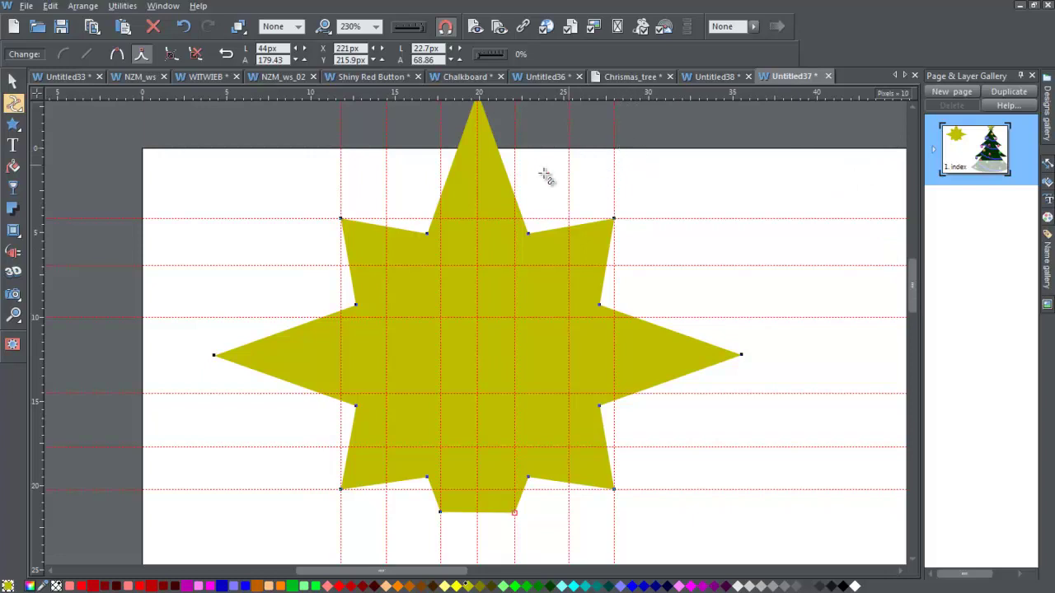
left_click(12, 167)
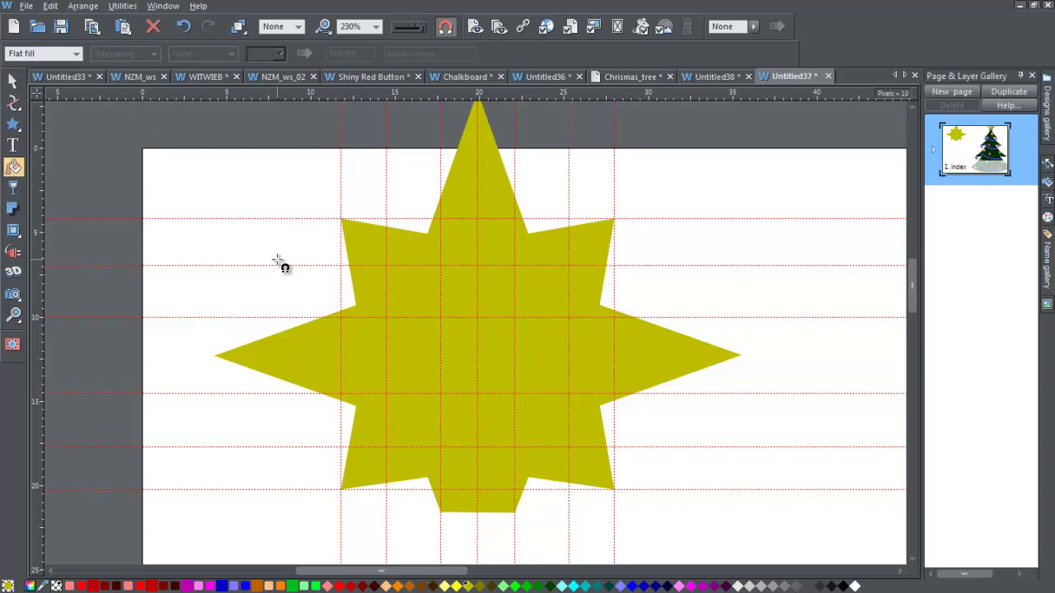
left_click_drag(269, 254, 602, 449)
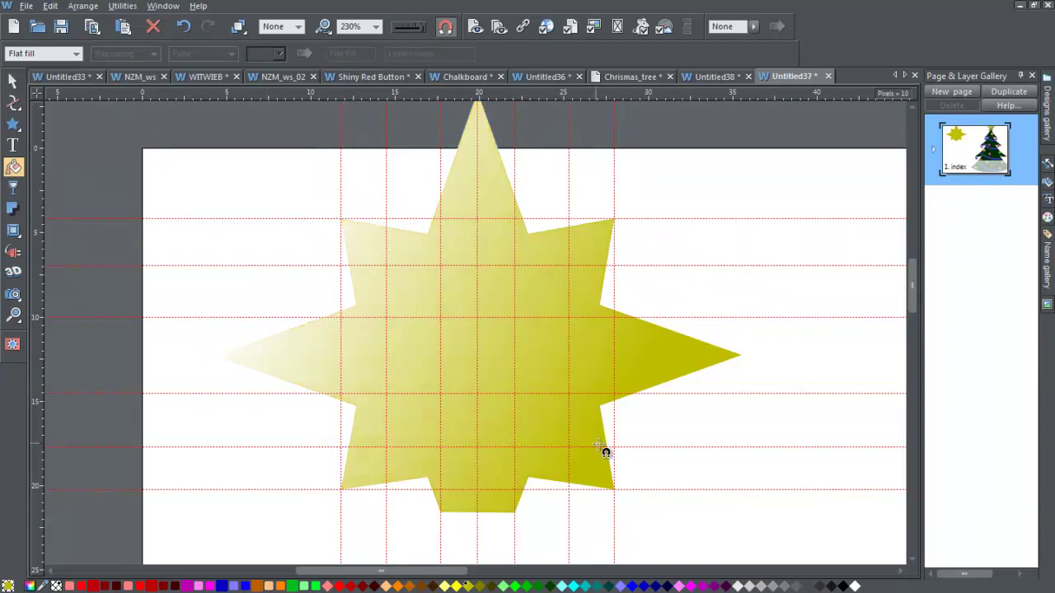
left_click(702, 430)
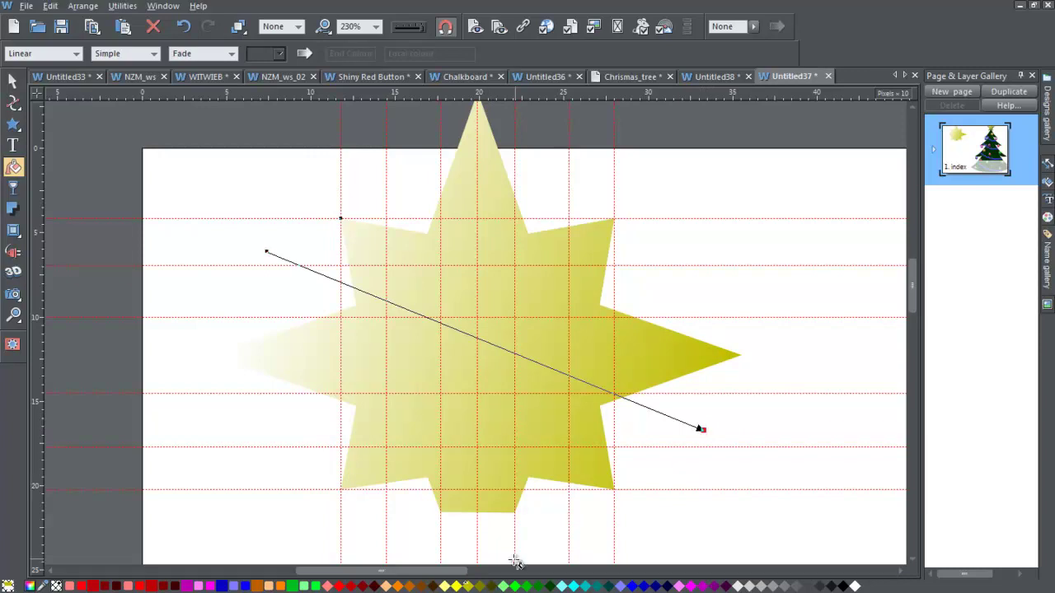
left_click(479, 586)
left_click(703, 429)
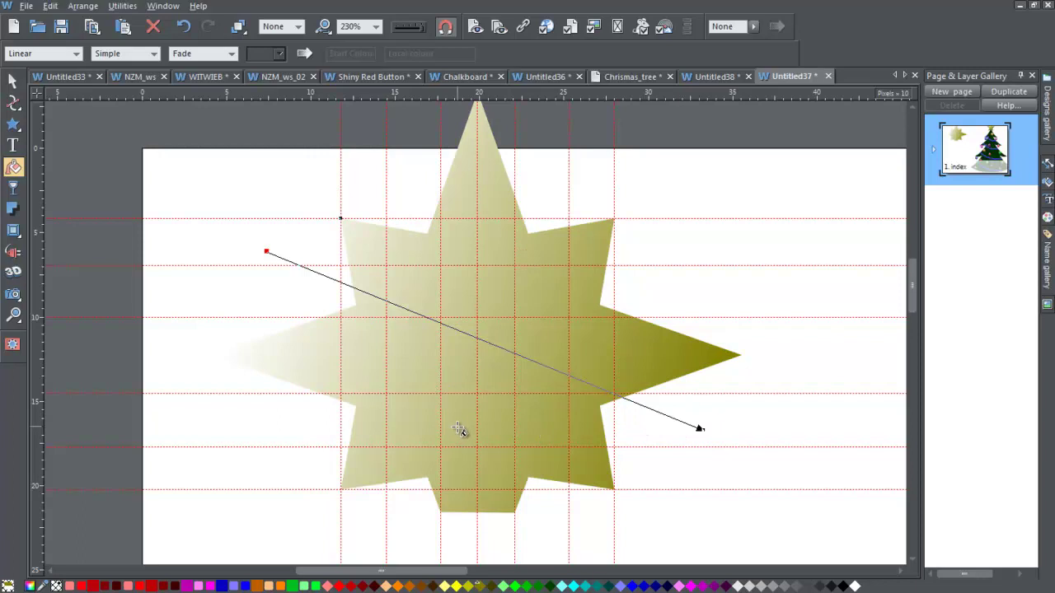
left_click(266, 251)
left_click(469, 587)
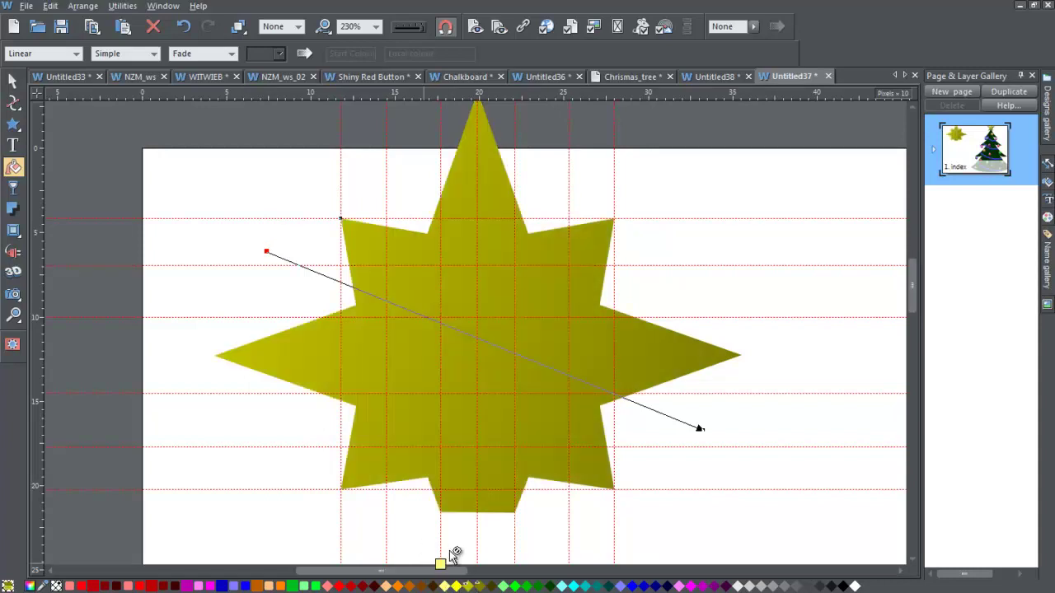
- Add a light yellow colour stop about a third along the star's gradient and move both gradient ends outward to a shallower angle
left_click_drag(408, 309, 408, 309)
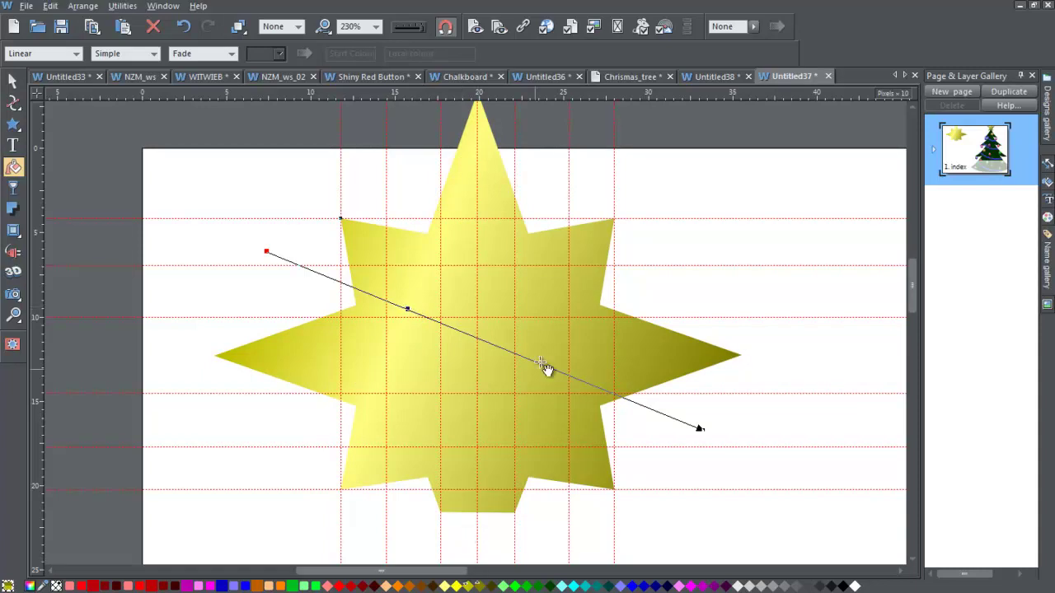
left_click(262, 260)
left_click(221, 292)
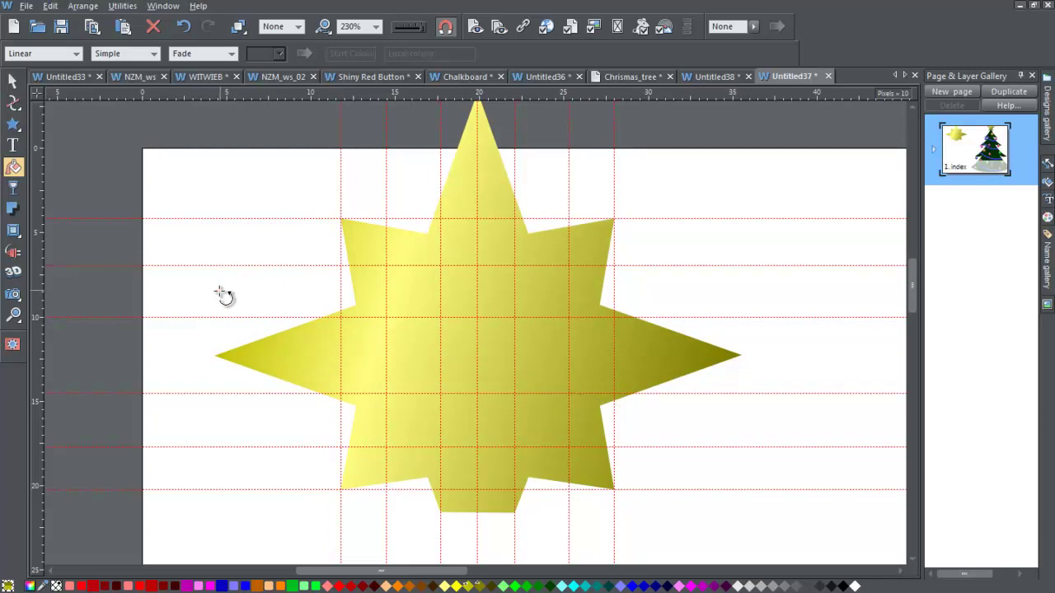
left_click(725, 425)
left_click(732, 396)
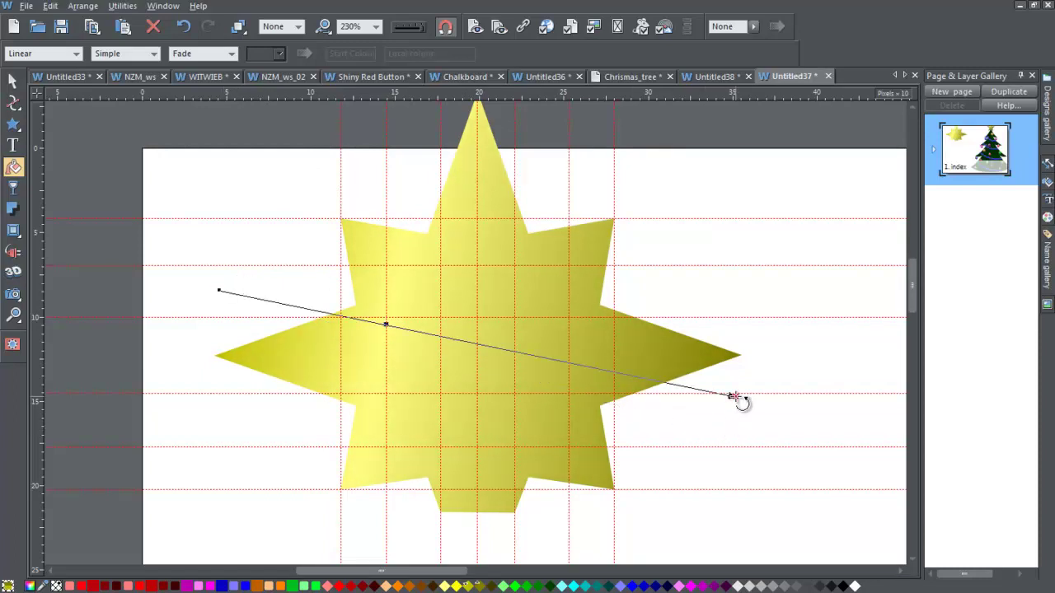
left_click(228, 294)
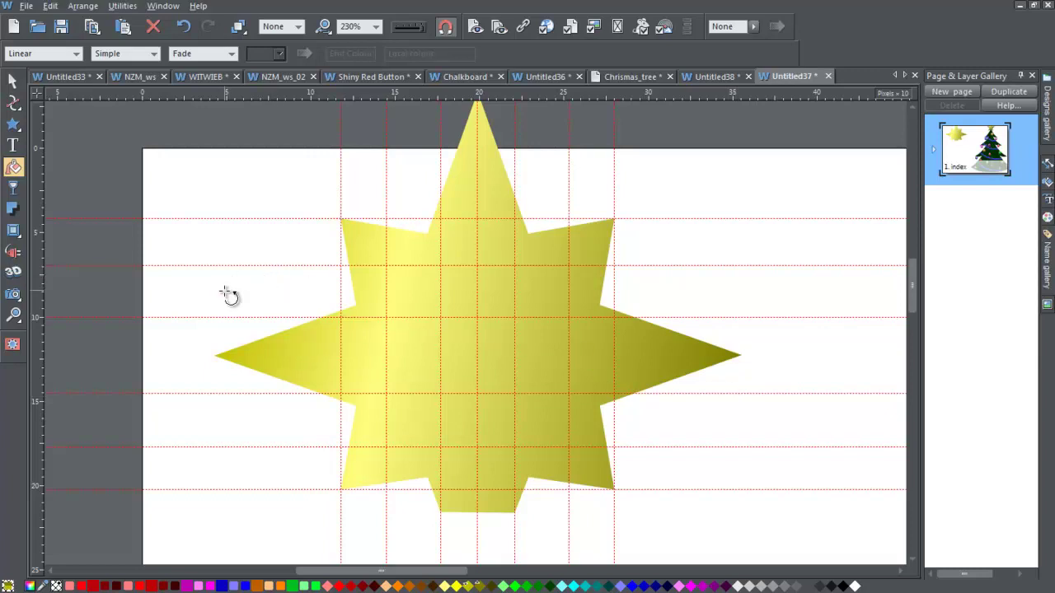
left_click(234, 293)
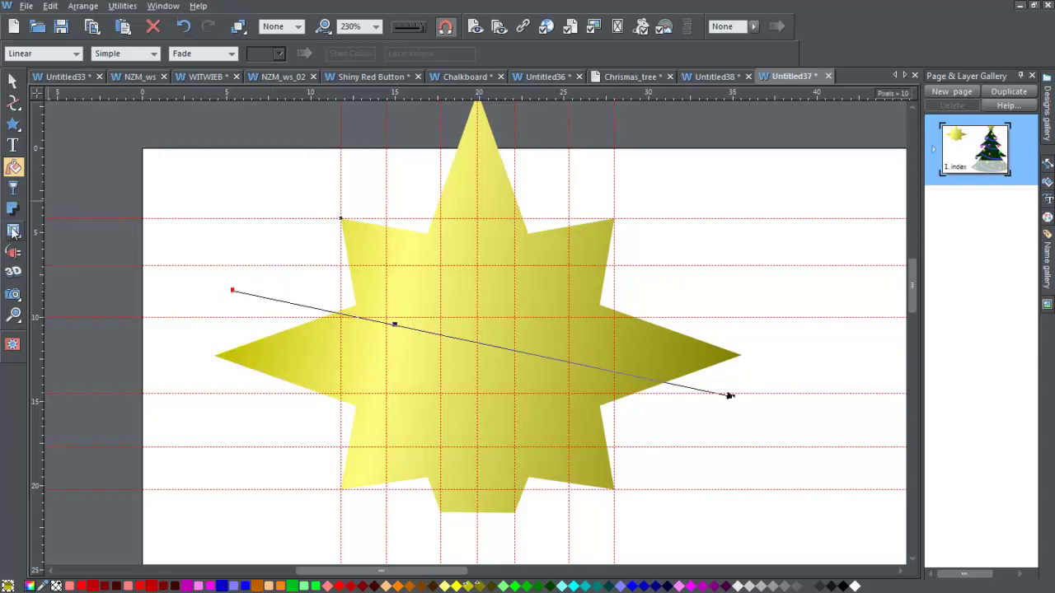
- Apply a Flat bevel to the eight-pointed star and light it from the upper left
left_click(13, 231)
left_click(84, 54)
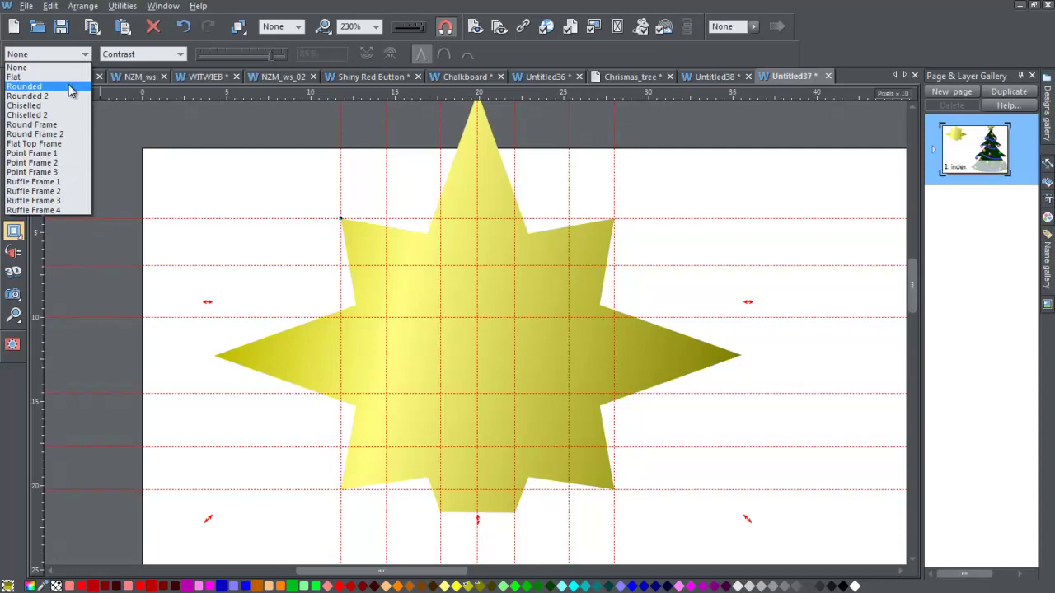
left_click(70, 78)
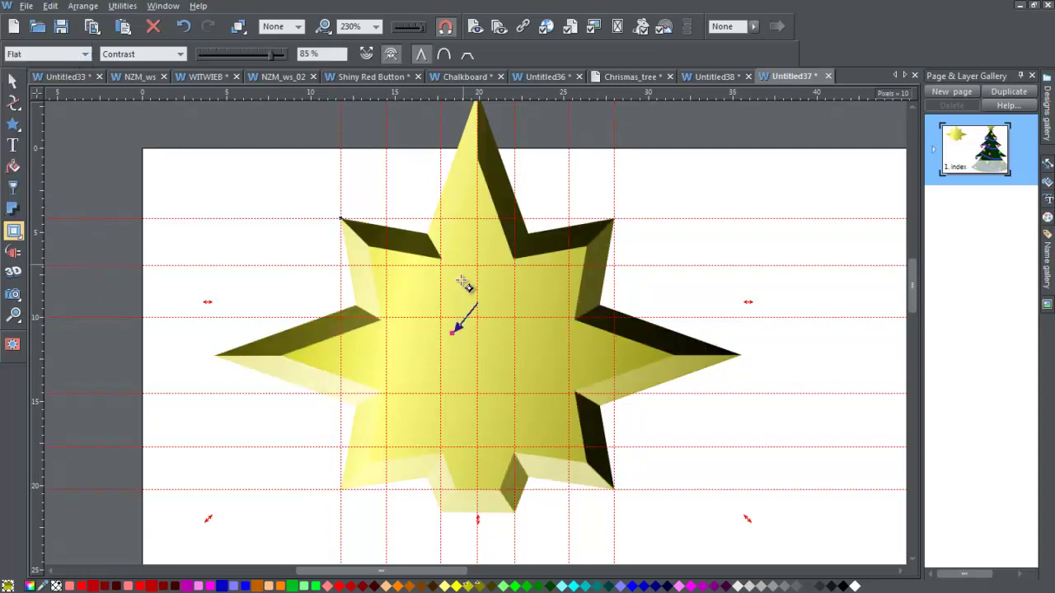
mouse_move(456, 331)
left_mouse_down()
mouse_move(454, 253)
mouse_move(448, 261)
left_mouse_up()
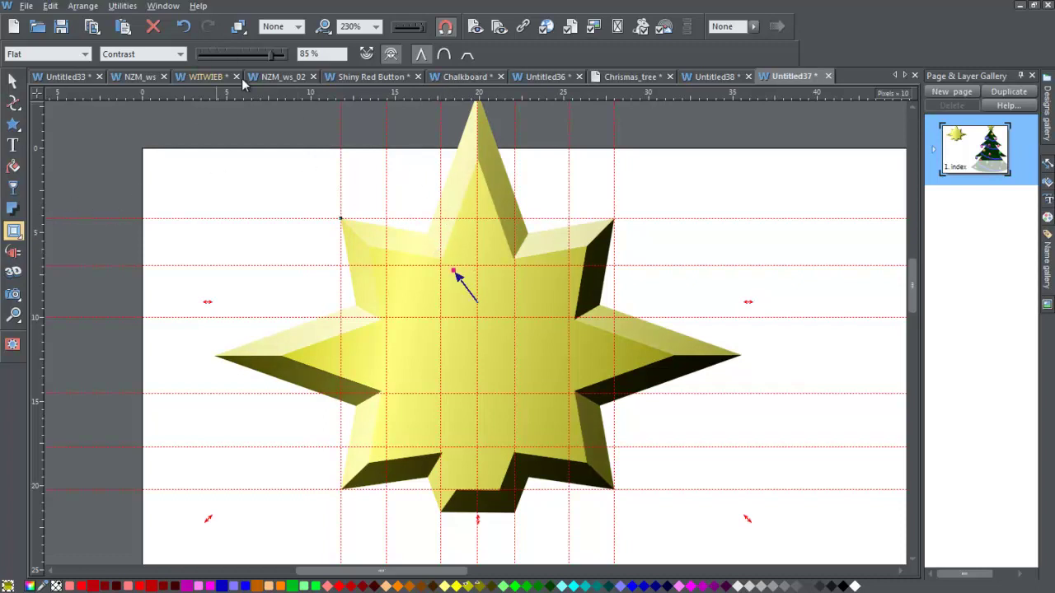
- Set the star's bevel size to 9 px
left_click(180, 56)
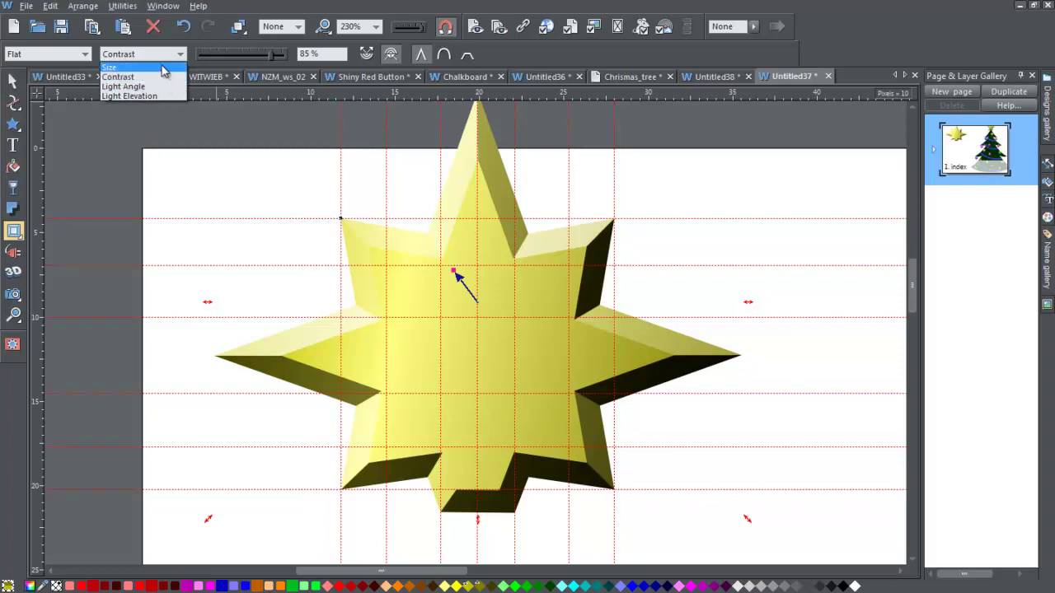
left_click(165, 68)
left_click_drag(213, 61, 207, 60)
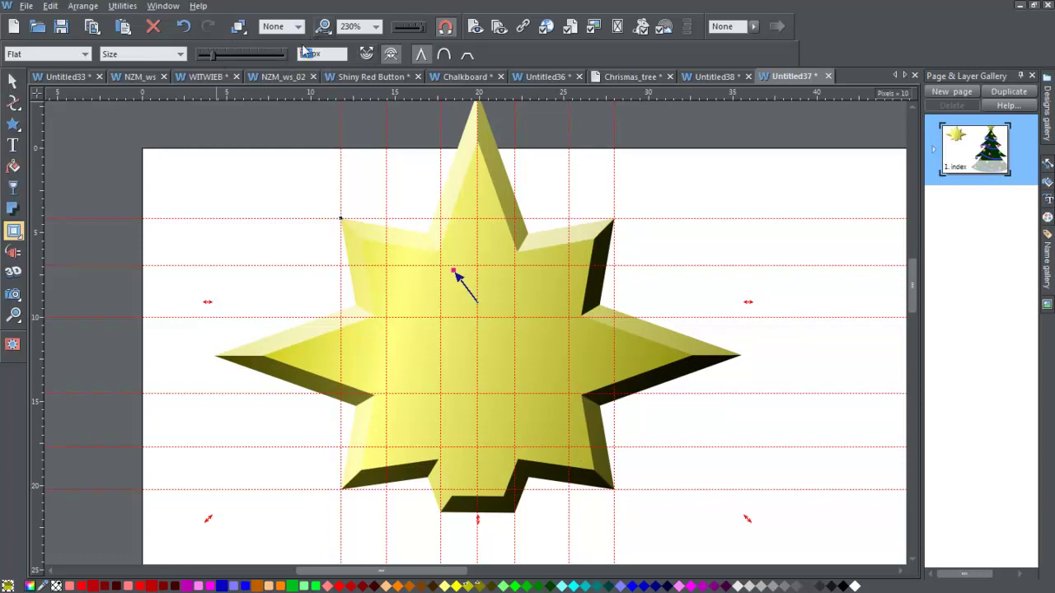
type("9")
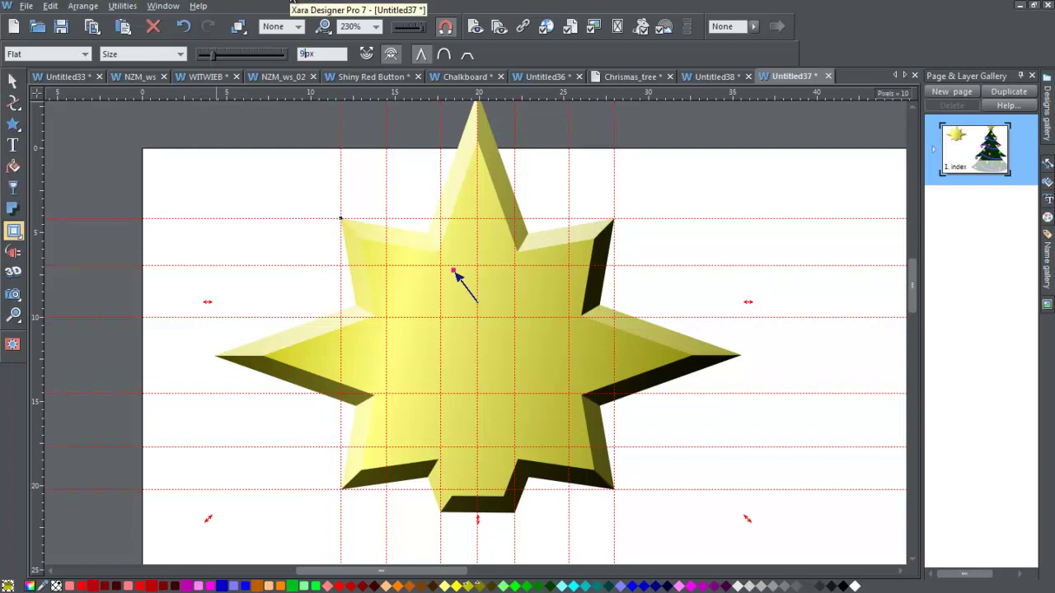
key("Return")
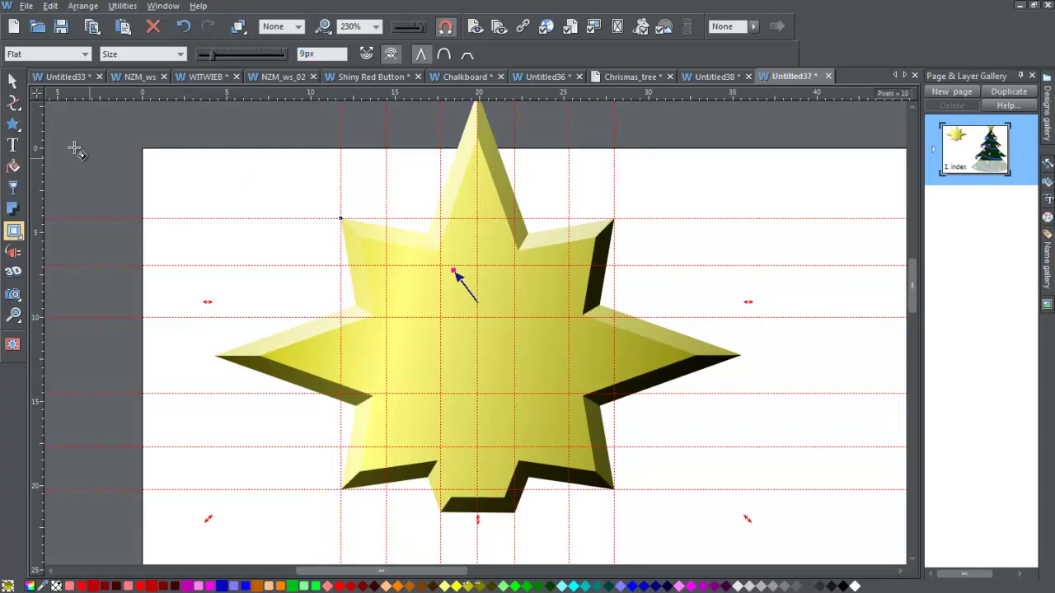
- Move the eight-pointed star beyond the page edge beside the treetop and shrink it proportionally to about 120 px wide
left_click(12, 80)
left_click(378, 28)
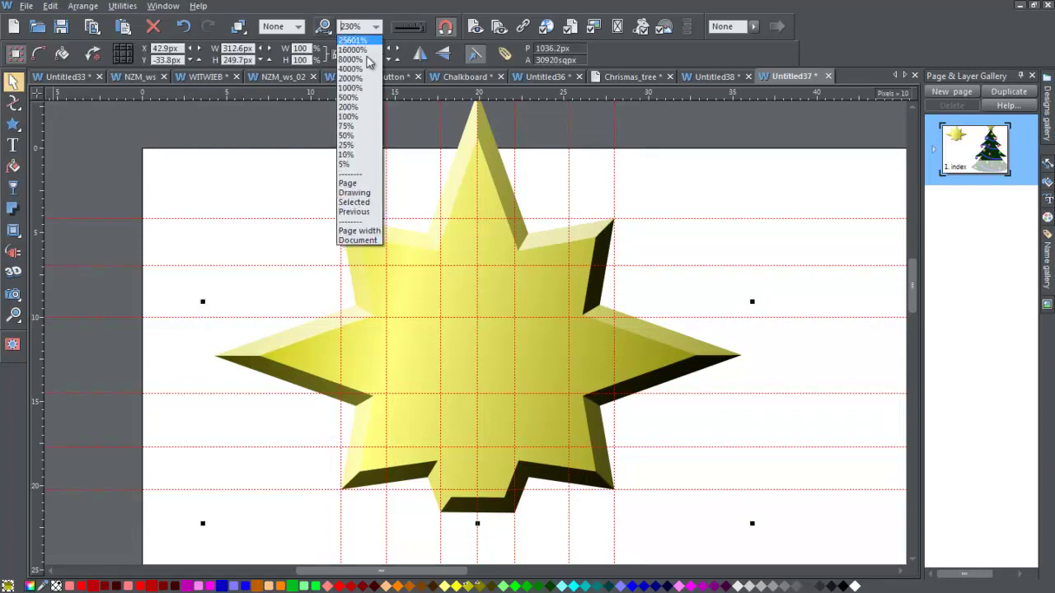
left_click(370, 189)
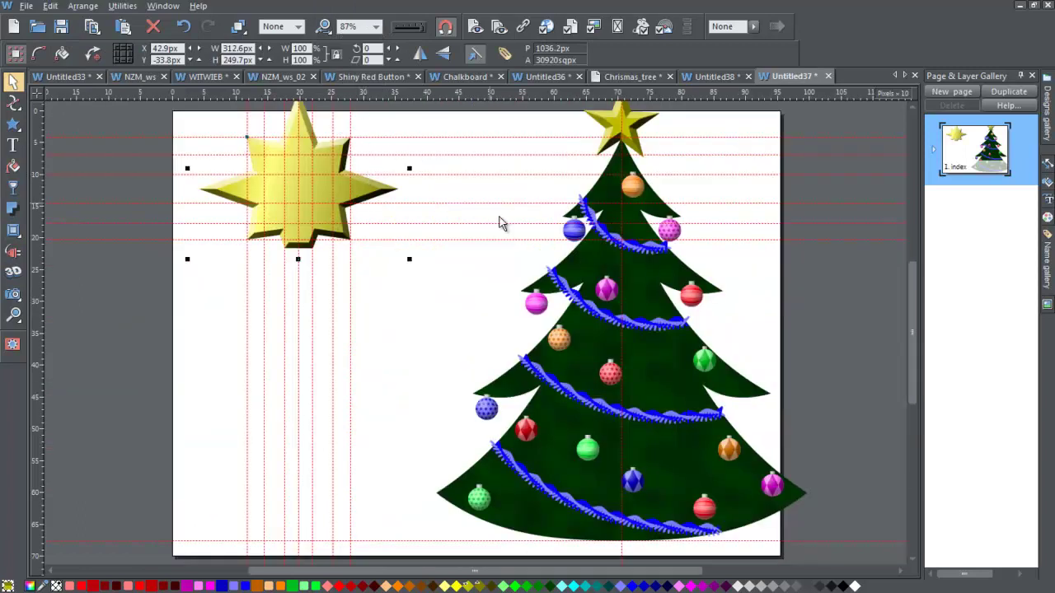
scroll(857, 216, "up", 3)
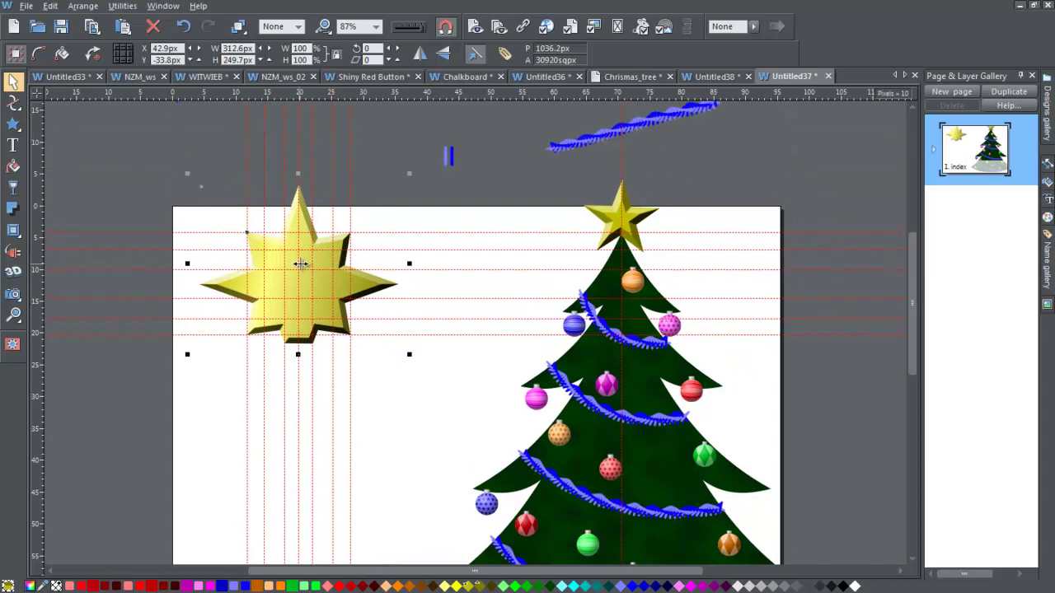
left_click_drag(304, 259, 822, 183)
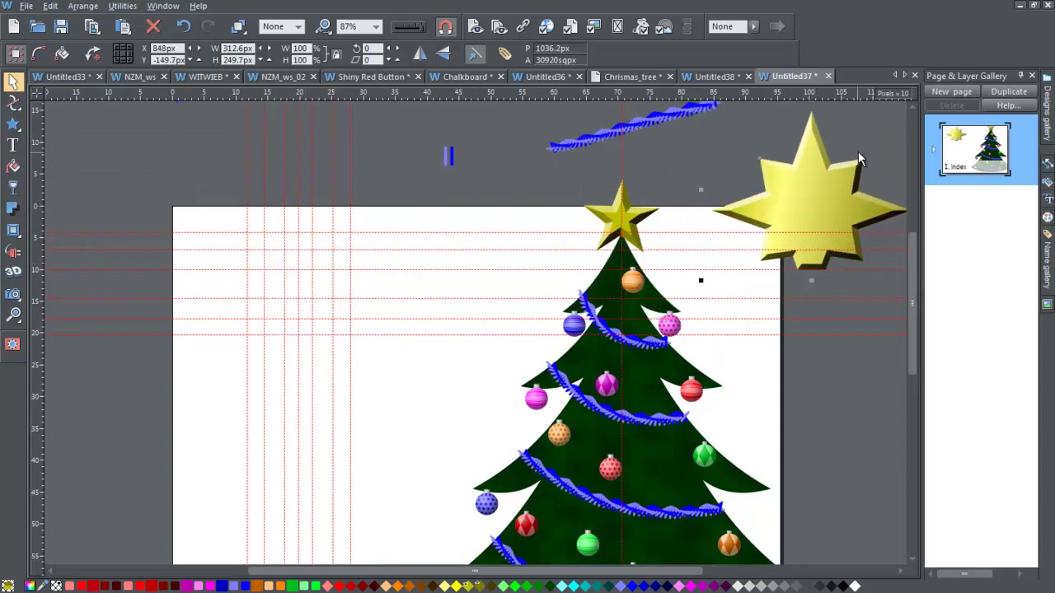
left_click_drag(700, 280, 824, 184)
- Replace the five-pointed star on the treetop with the eight-pointed star and enlarge it to about 124 px wide, centred on the tree's guideline
left_click_drag(628, 224, 460, 209)
left_click_drag(848, 156, 634, 227)
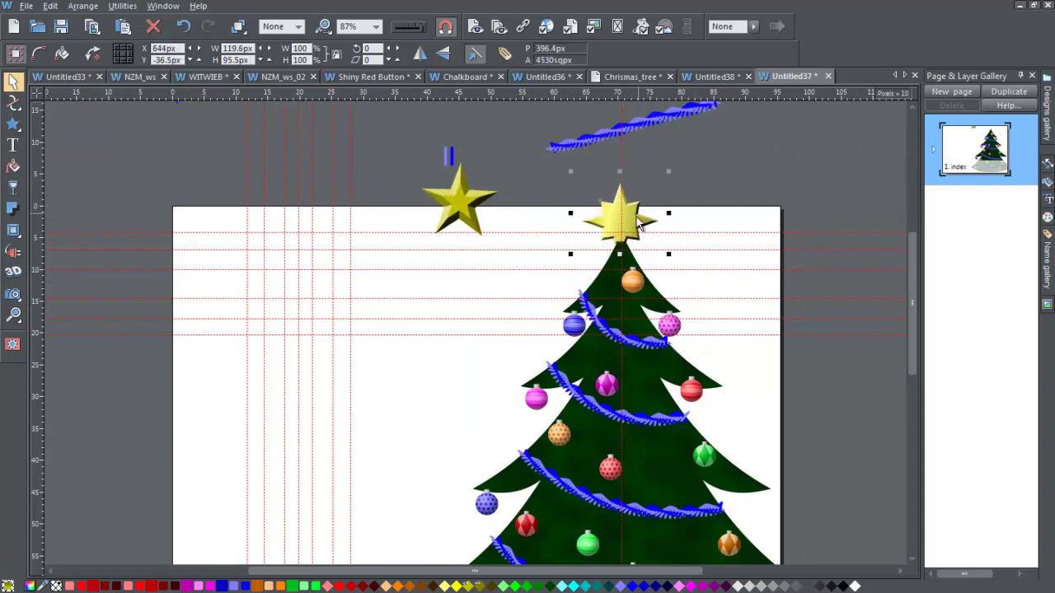
left_click(670, 169)
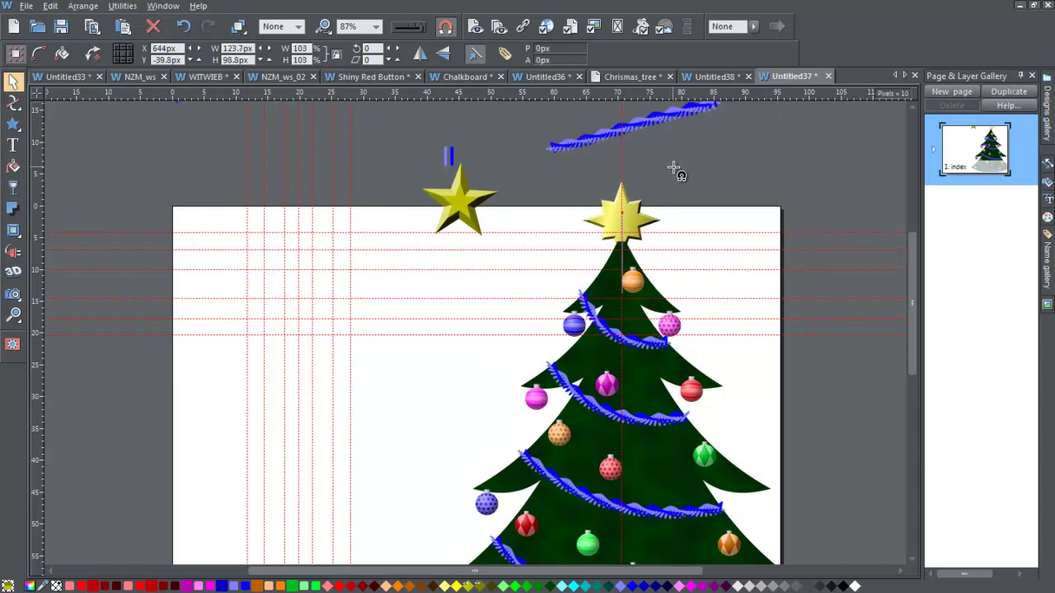
left_click(674, 170)
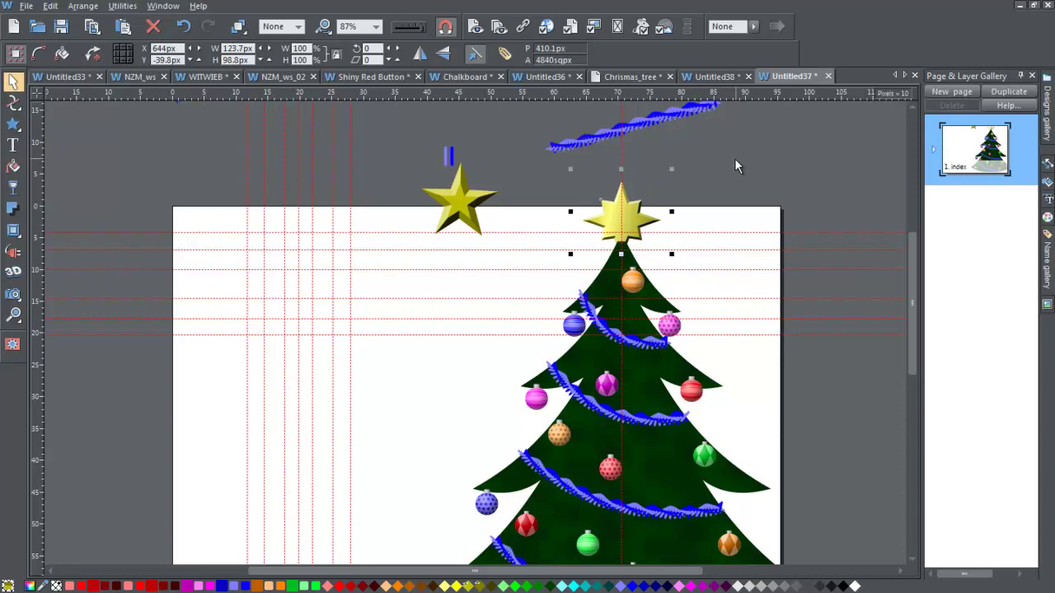
left_click(735, 165)
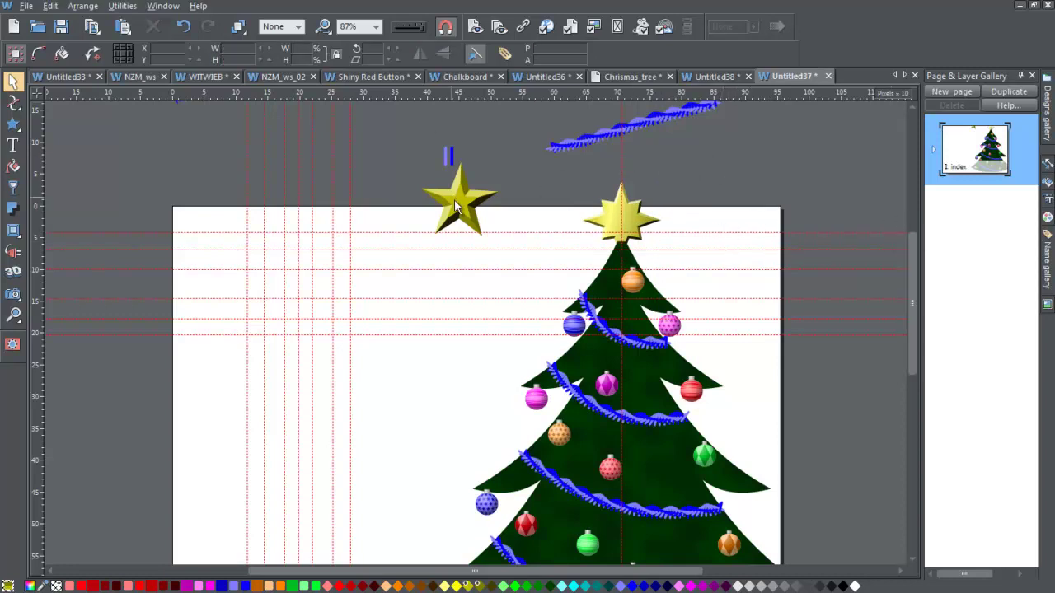
- Move the five-pointed star onto the pasteboard above the page and delete all guidelines
left_click_drag(464, 205, 487, 132)
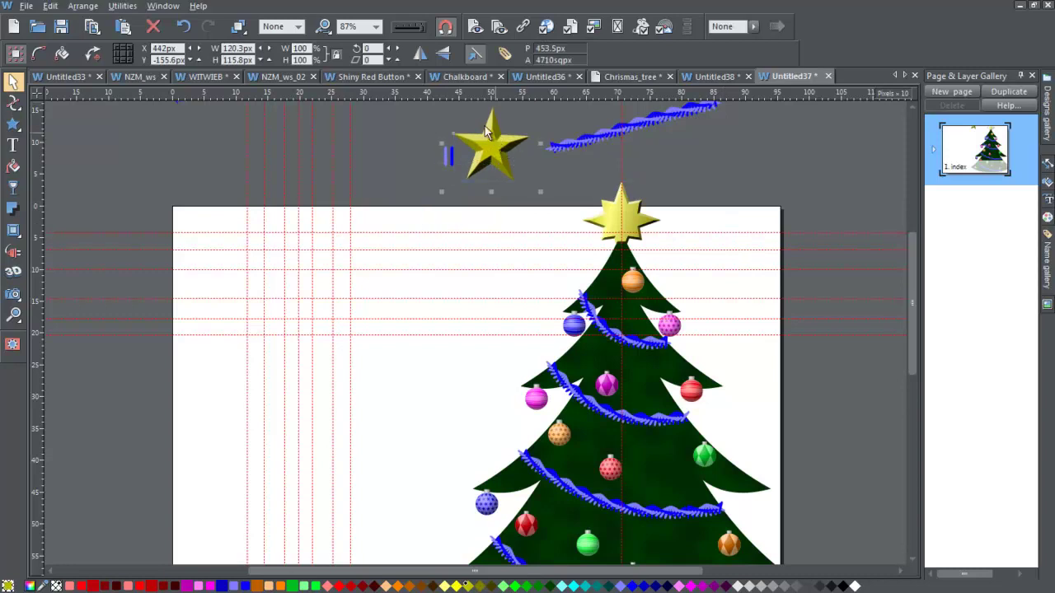
right_click(419, 90)
left_click(445, 93)
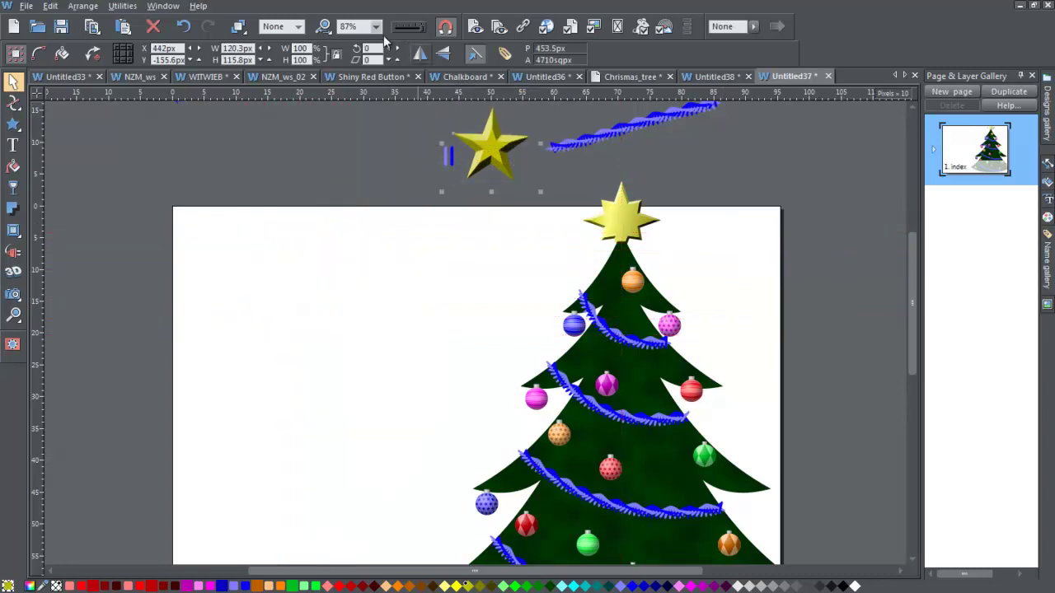
left_click_drag(915, 252, 918, 277)
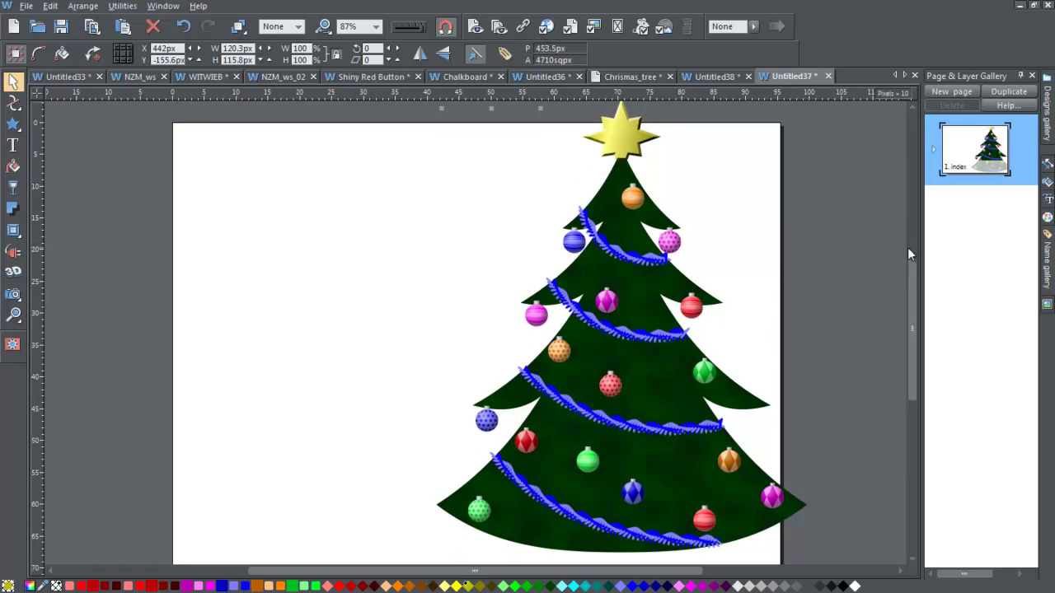
scroll(916, 260, "up", 2)
left_click(538, 152)
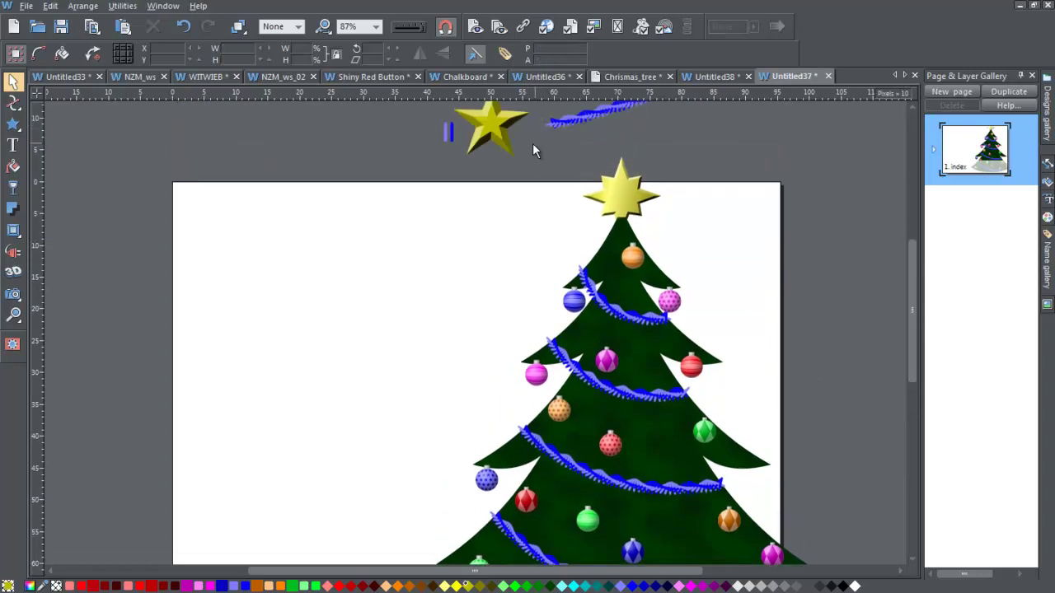
- Select the whole decorated tree together with its star and move it to the horizontal middle of the page
left_click(609, 224)
left_click_drag(405, 151, 865, 349)
left_click_drag(883, 234, 890, 247)
left_click_drag(913, 370, 914, 276)
left_click_drag(622, 148, 614, 173)
scroll(902, 264, "down", 2)
left_click_drag(655, 281, 519, 250)
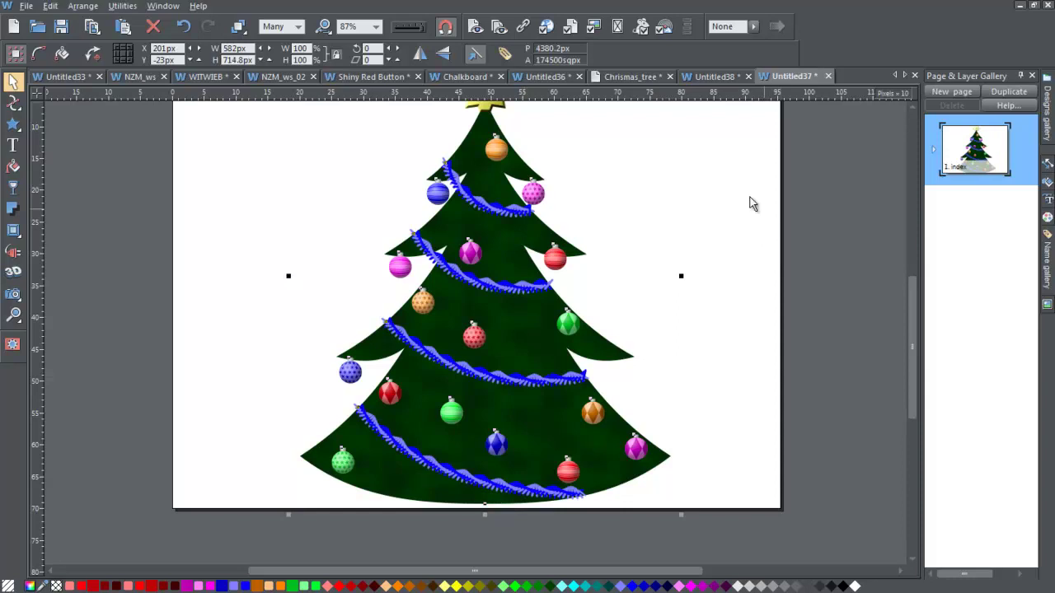
- Shrink the selected tree with its decorations proportionally to about 552 px wide and 678 px high so it fits within the page
left_click(377, 30)
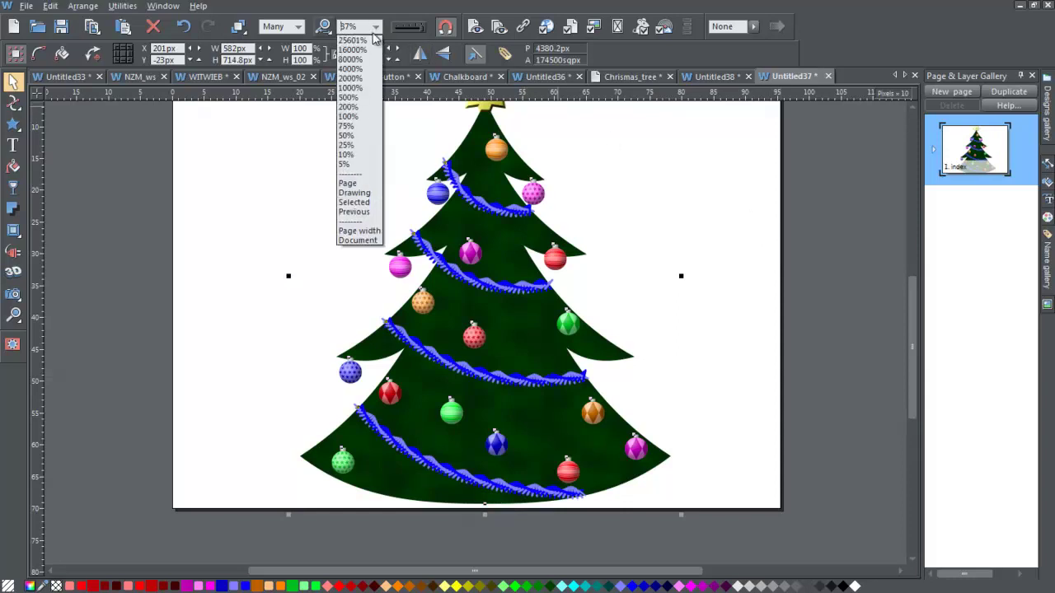
left_click(365, 178)
left_click(377, 31)
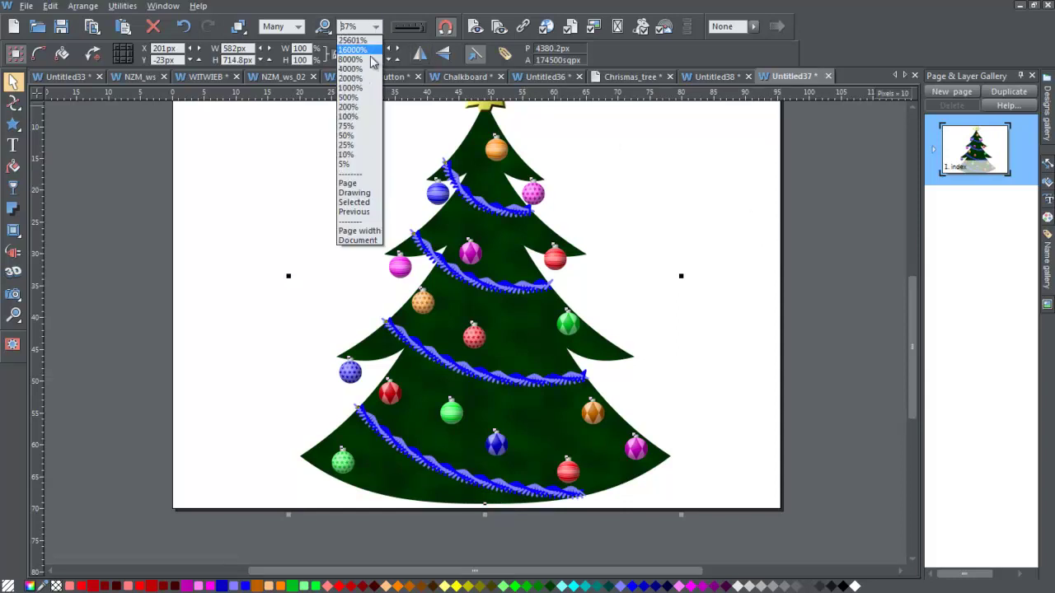
left_click(355, 187)
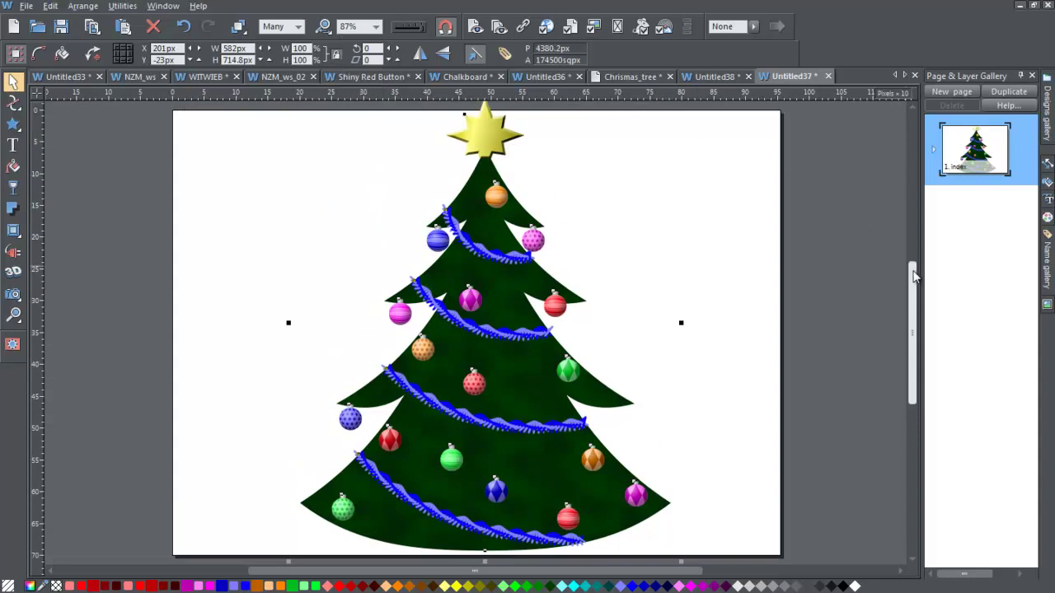
scroll(913, 274, "up", 1)
scroll(905, 269, "up", 2)
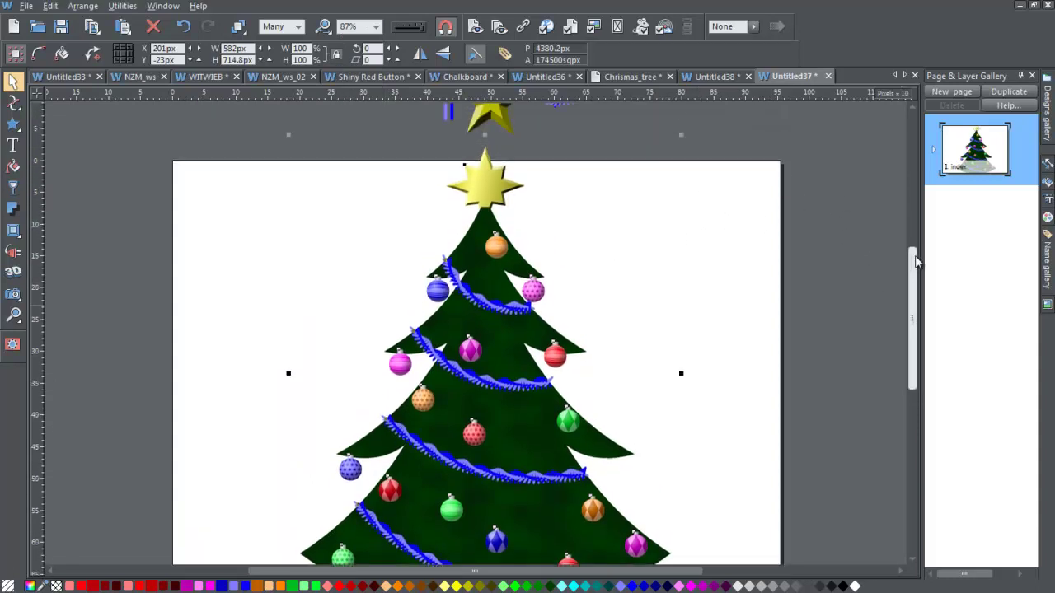
left_click_drag(681, 134, 661, 158)
scroll(912, 265, "down", 1)
scroll(912, 266, "down", 2)
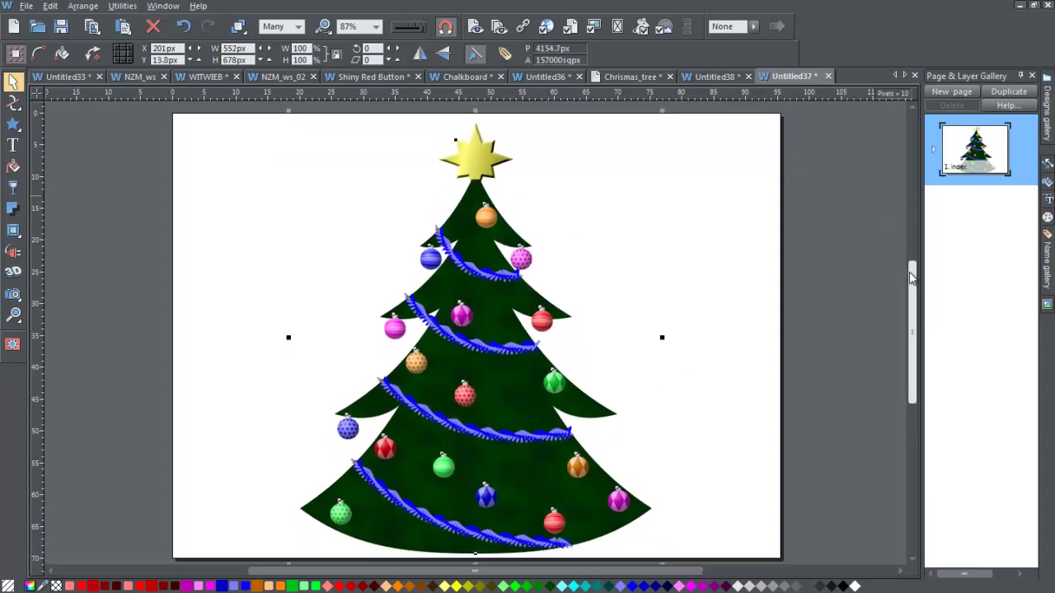